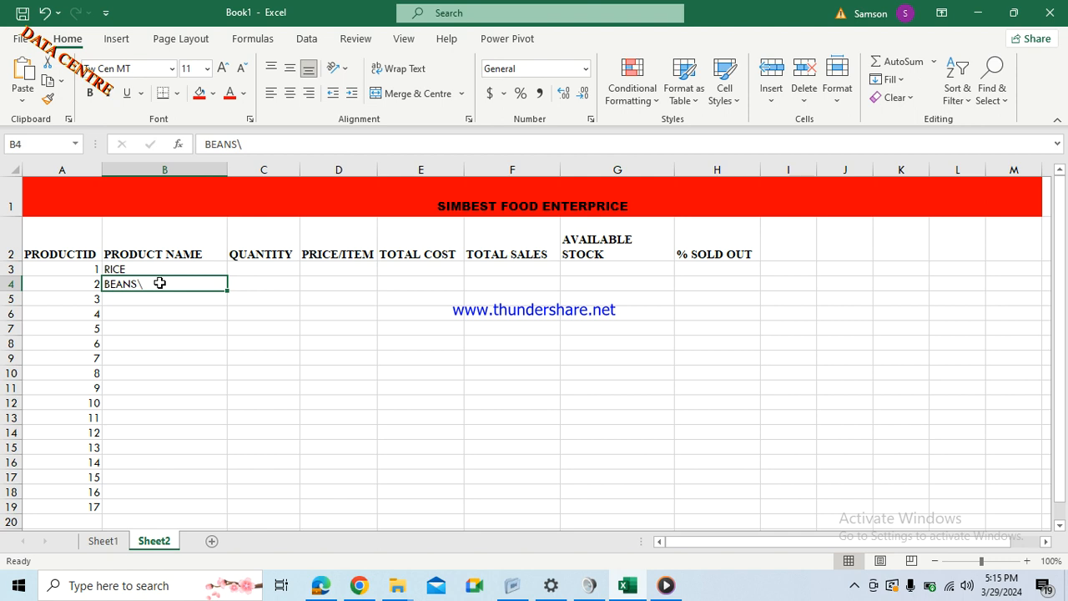
- Correct the product name in cell B4 to BEANS by removing the stray backslash
{"action": "left_click", "coordinate": [144, 287]}
{"action": "double_click", "coordinate": [144, 288]}
{"action": "key", "text": "BackSpace"}
- Enter INDOMIE as the product name for product 3 in cell B5
{"action": "left_click", "coordinate": [134, 296]}
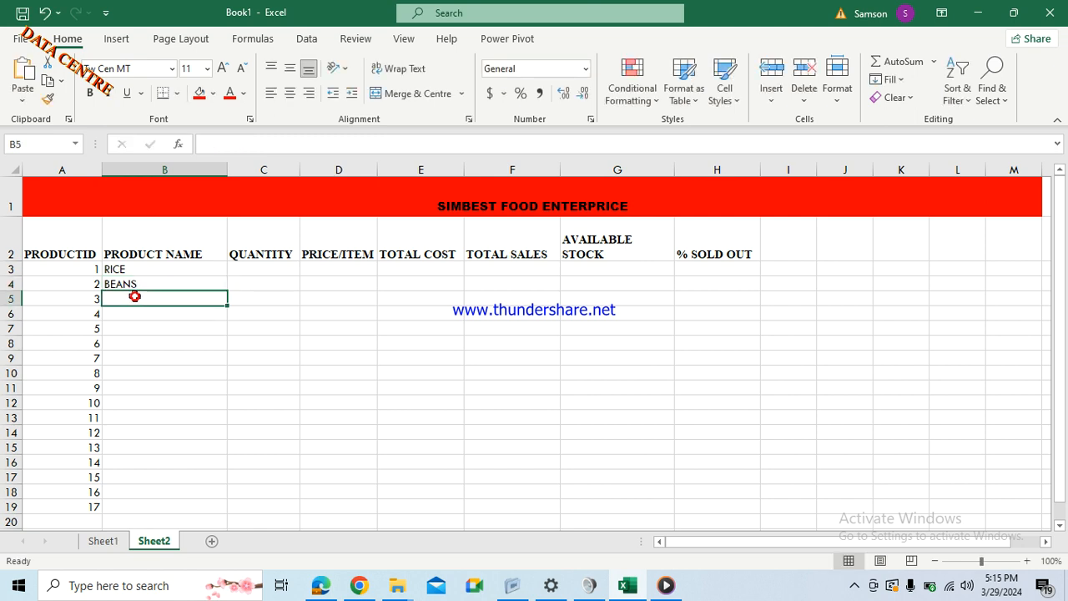
{"action": "type", "text": "ID"}
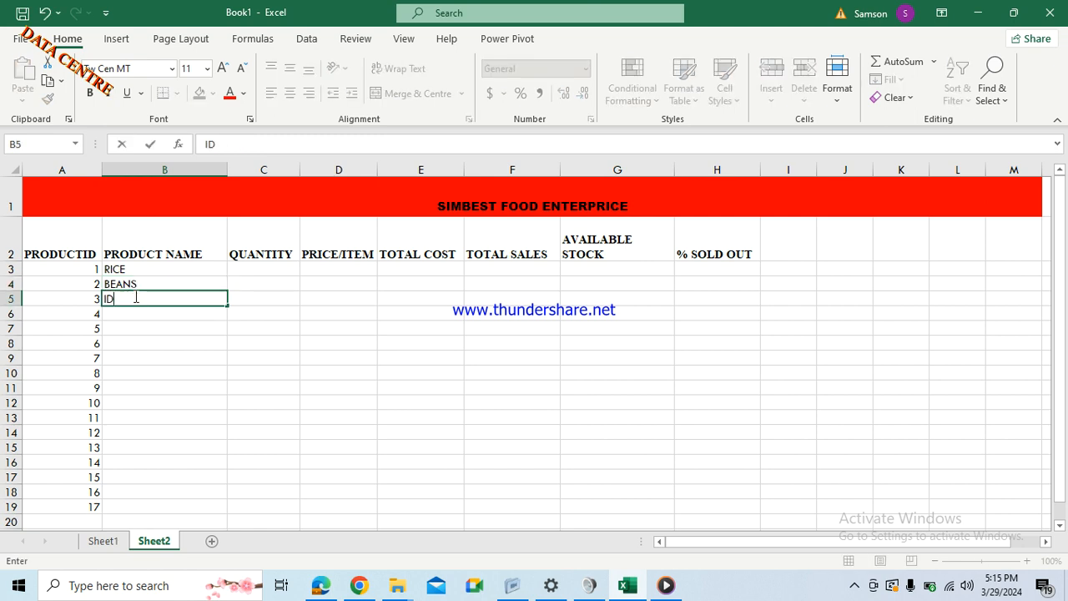
{"action": "type", "text": "OMIE"}
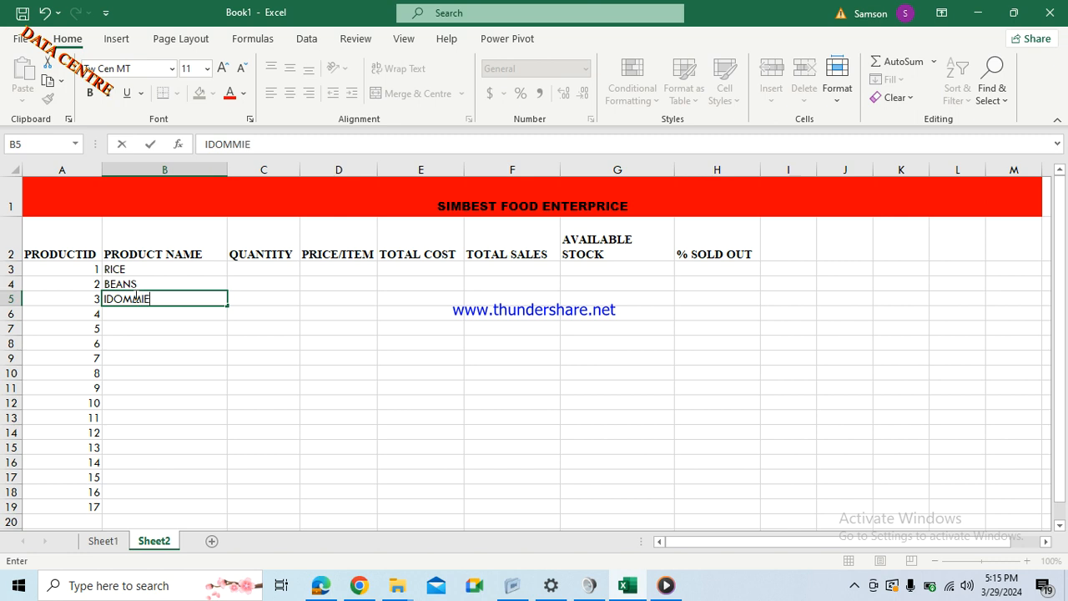
{"action": "key", "text": "Return"}
{"action": "left_click", "coordinate": [140, 297]}
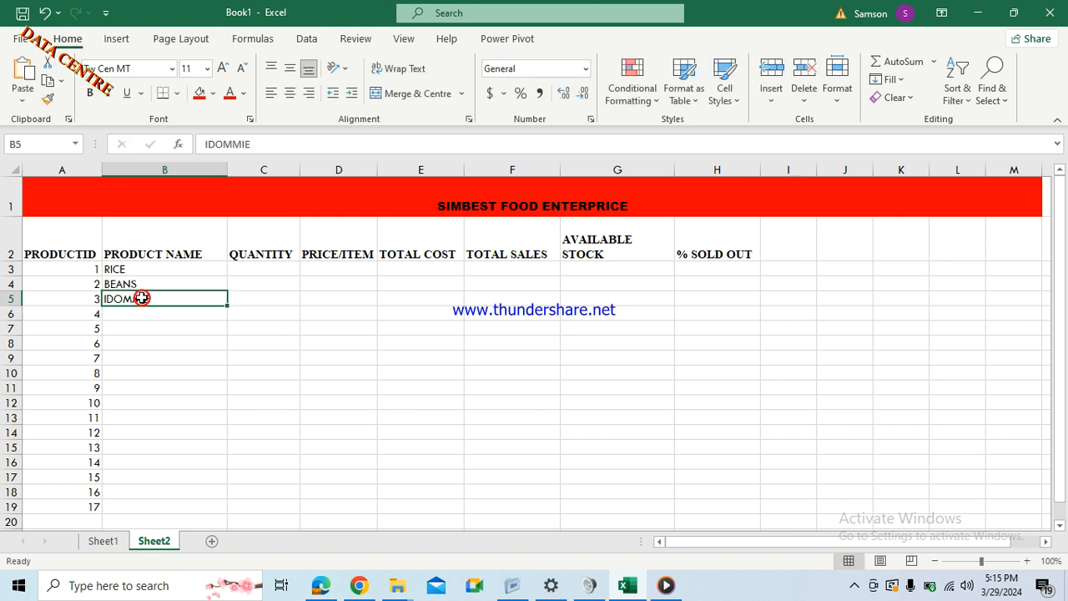
{"action": "type", "text": "INDOMIE"}
{"action": "key", "text": "Return"}
- Enter SPAGETTI as the product name for product 4 in cell B6
{"action": "type", "text": "SPAGETHI"}
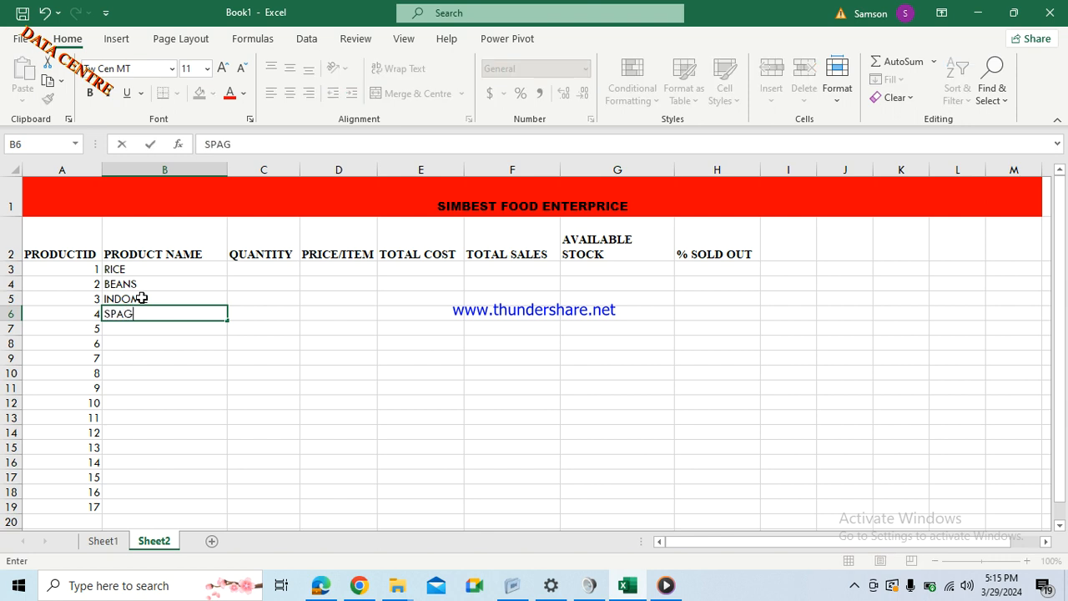
{"action": "key", "text": "BackSpace"}
{"action": "key", "text": "BackSpace"}
{"action": "type", "text": "TI"}
{"action": "key", "text": "Return"}
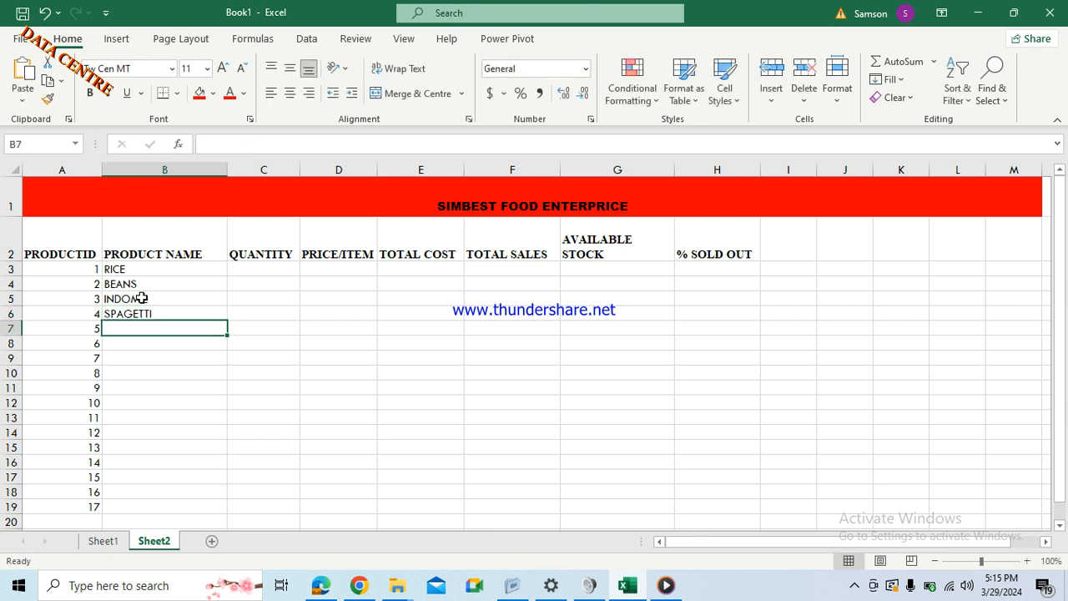
- Enter the product names SALT, SUGAR and OIL for products 5 to 7 in cells B7 to B9
{"action": "type", "text": "SALT"}
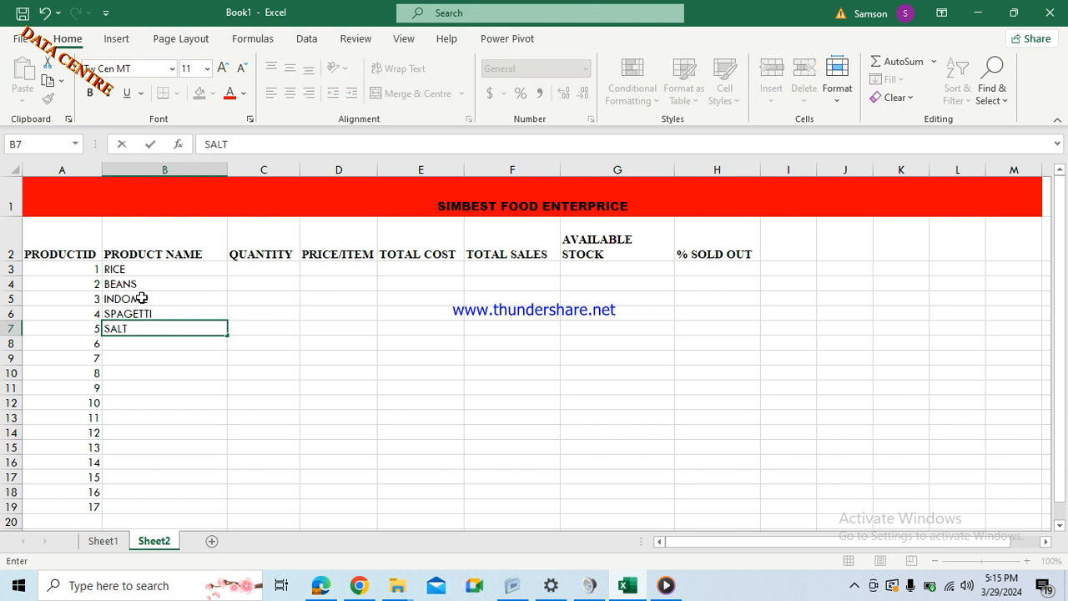
{"action": "key", "text": "Return"}
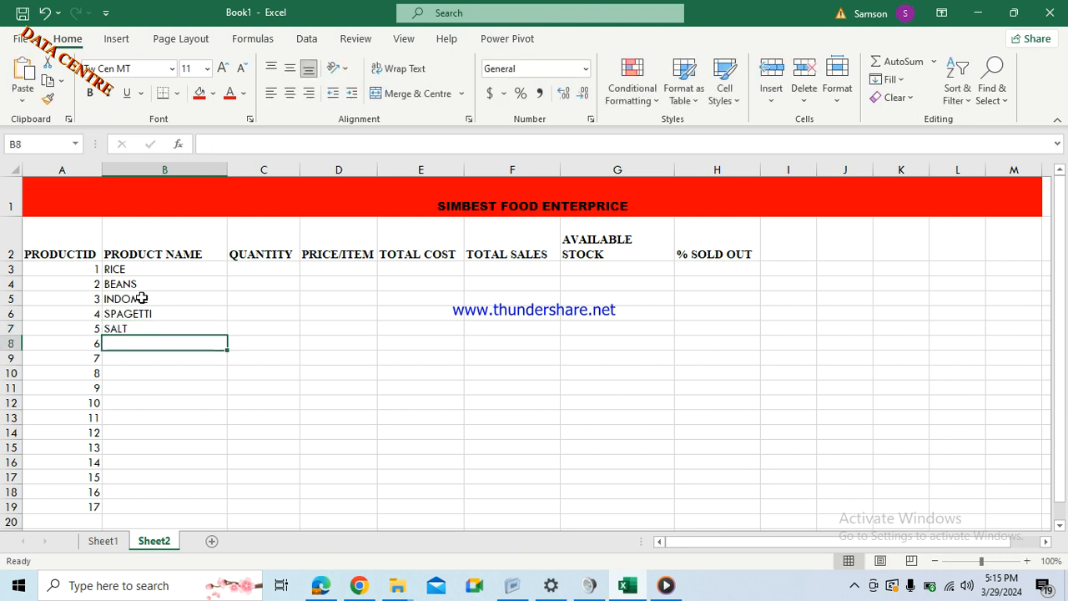
{"action": "type", "text": "SUGAR"}
{"action": "key", "text": "Return"}
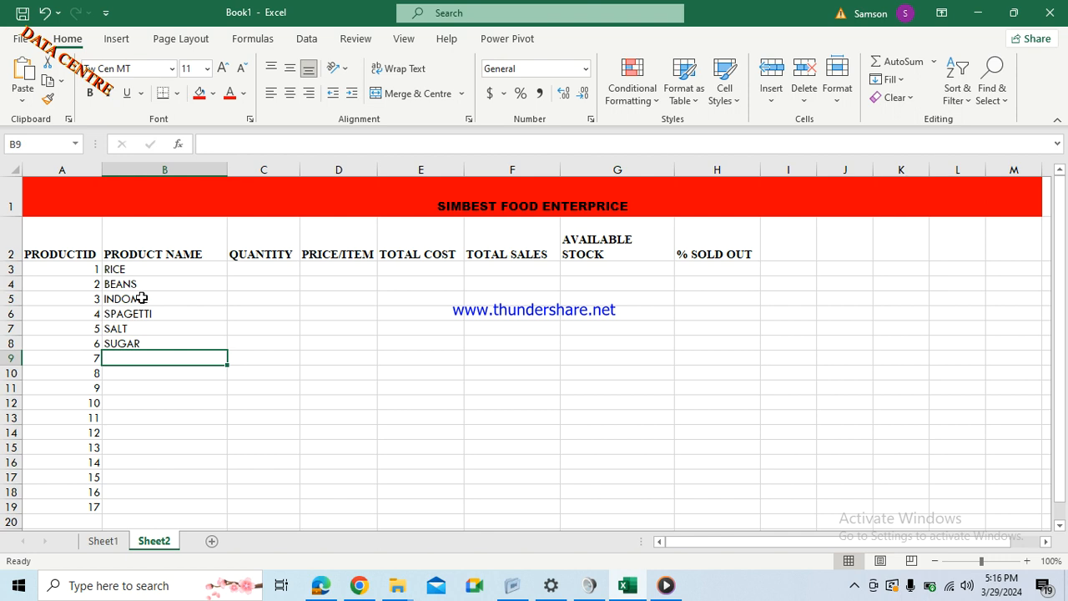
{"action": "type", "text": "OIL"}
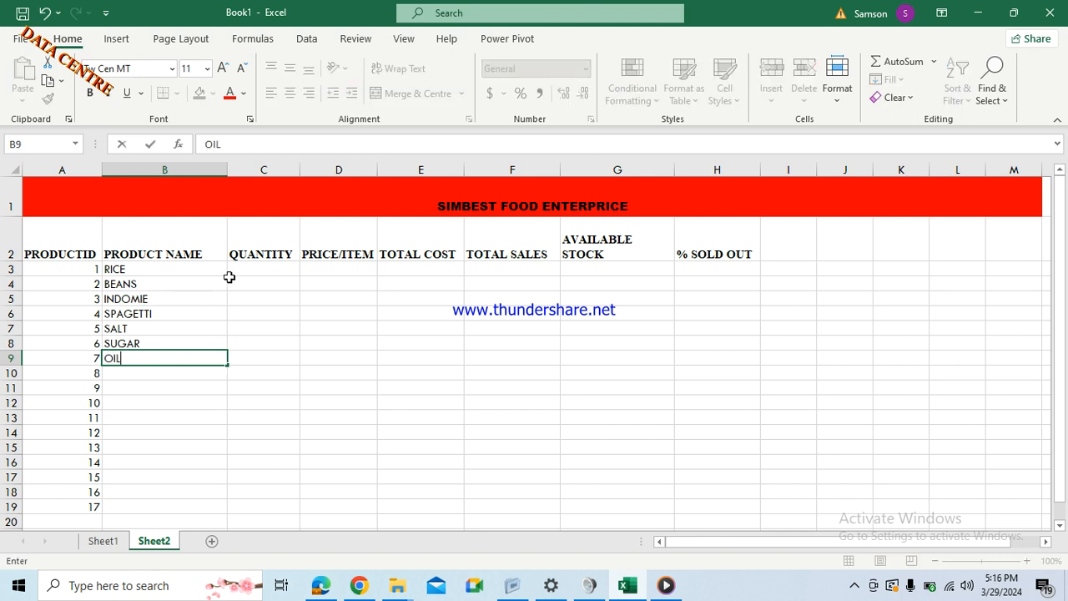
- Enter the quantities 10 for RICE, 20 for BEANS and 20 for INDOMIE in cells C3 to C5
{"action": "left_click", "coordinate": [262, 270]}
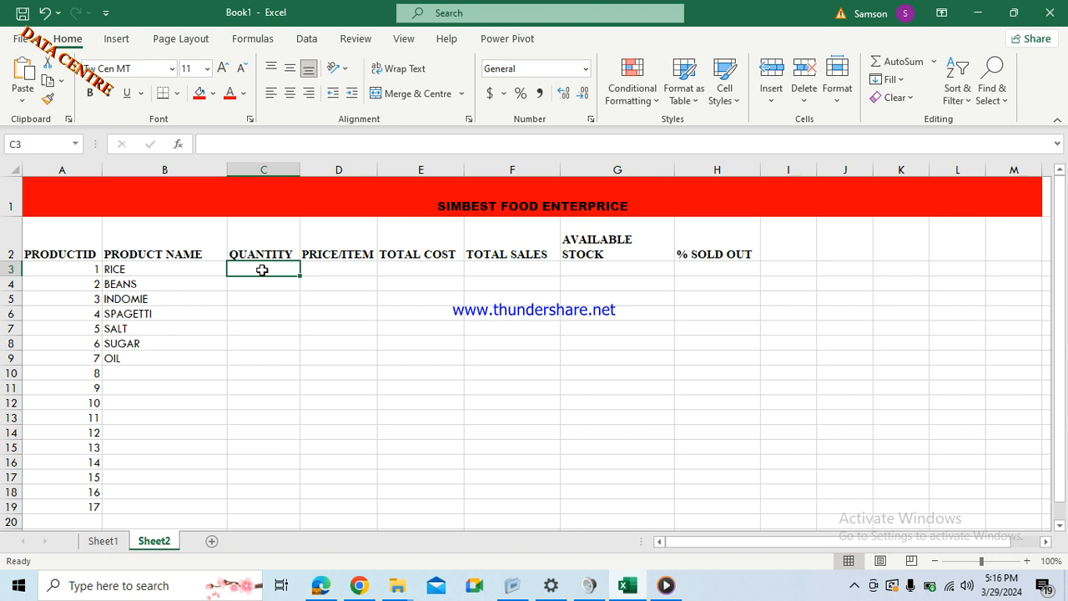
{"action": "type", "text": "10"}
{"action": "key", "text": "Return"}
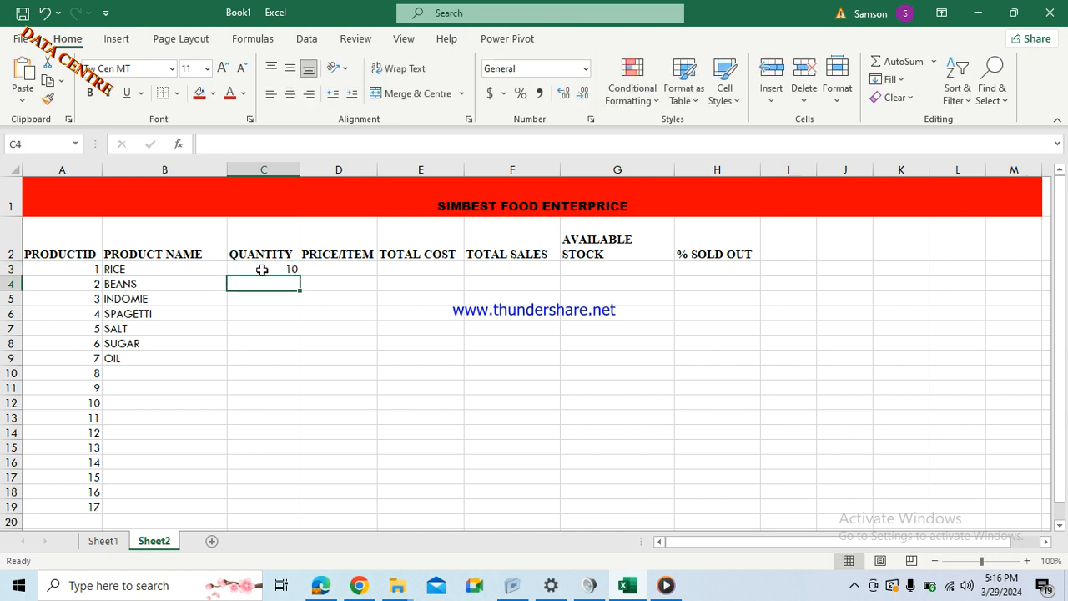
{"action": "type", "text": "20"}
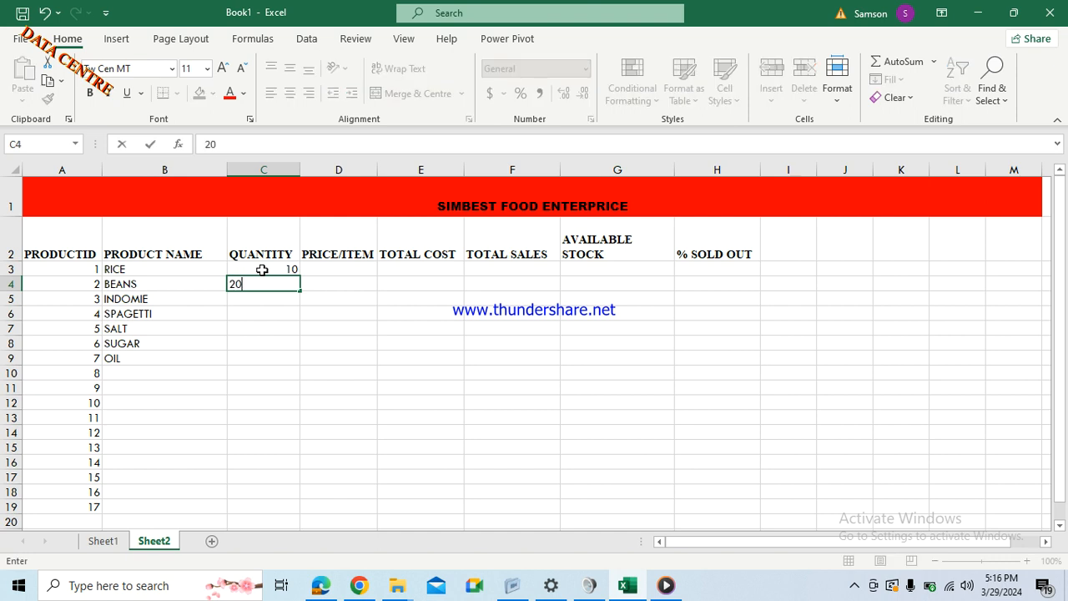
{"action": "key", "text": "Return"}
{"action": "type", "text": "20"}
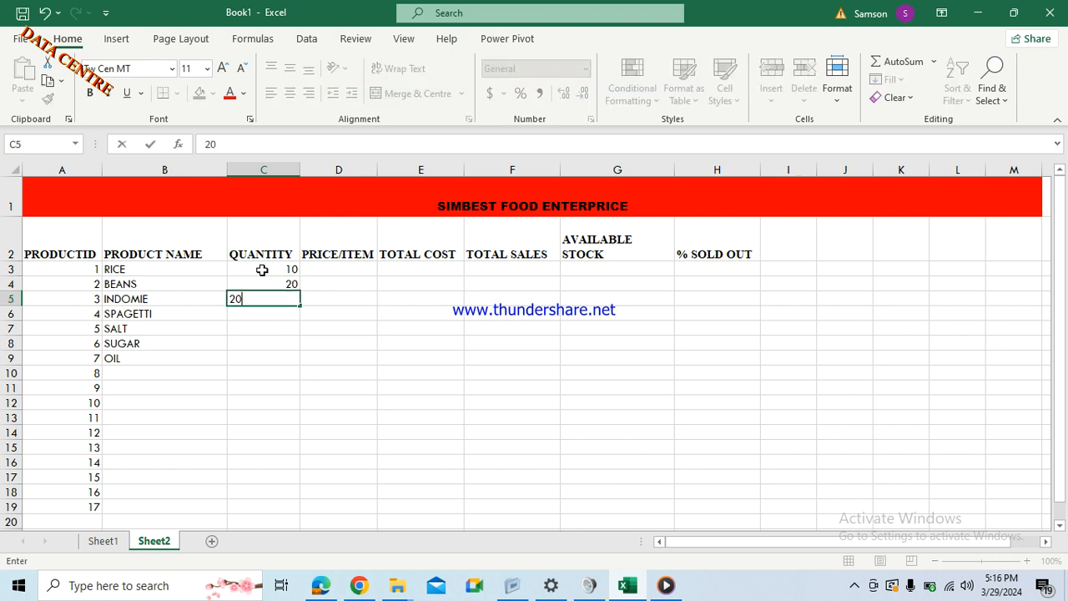
{"action": "key", "text": "Return"}
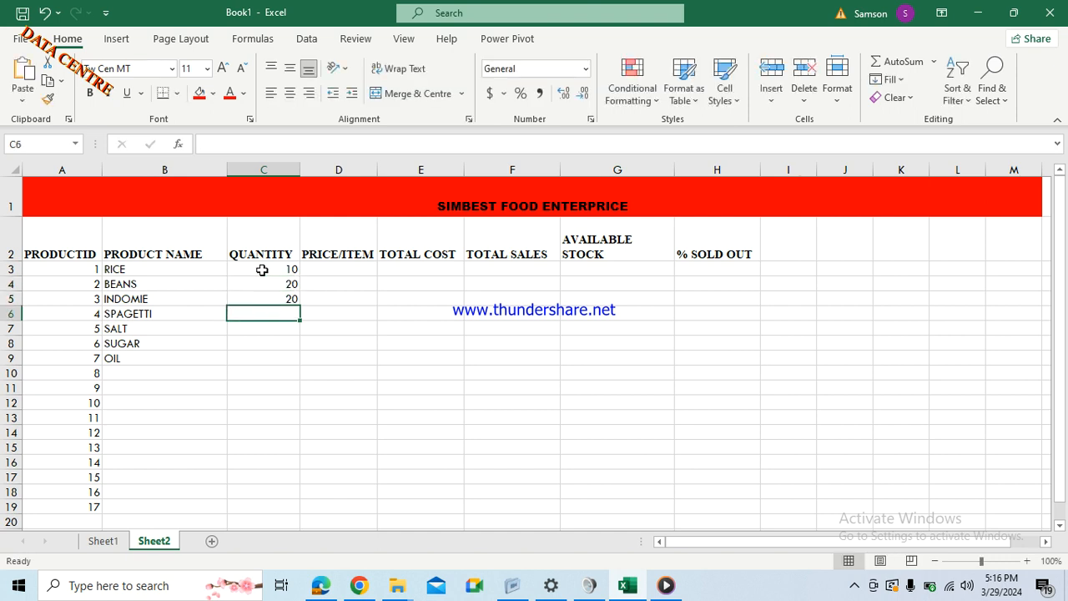
- Enter the quantities 40, 50, 60 and 100 for SPAGETTI, SALT, SUGAR and OIL in cells C6 to C9
{"action": "type", "text": "40"}
{"action": "key", "text": "Return"}
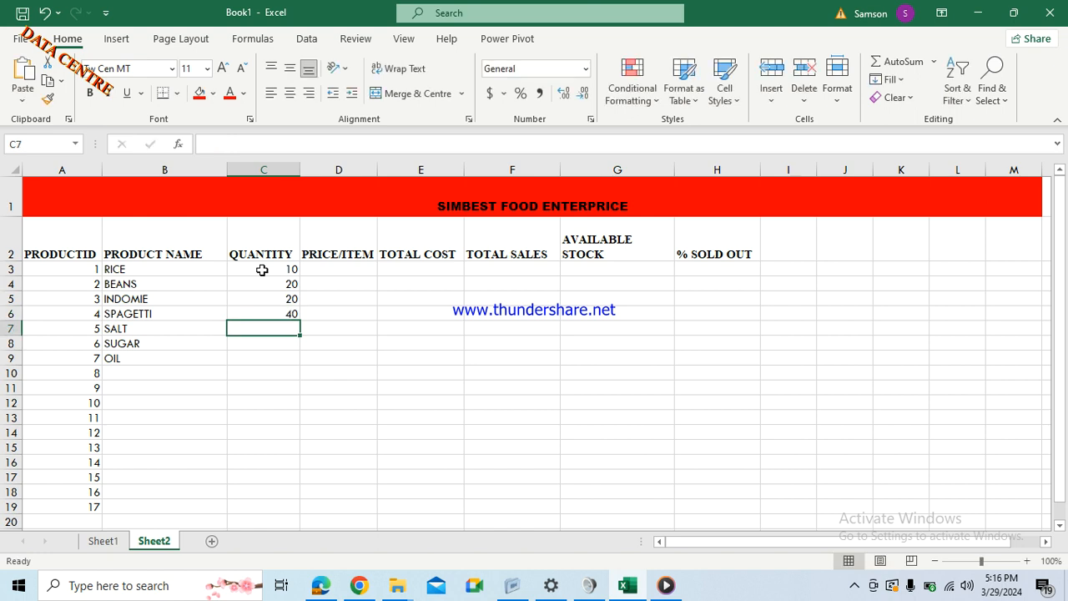
{"action": "type", "text": "50"}
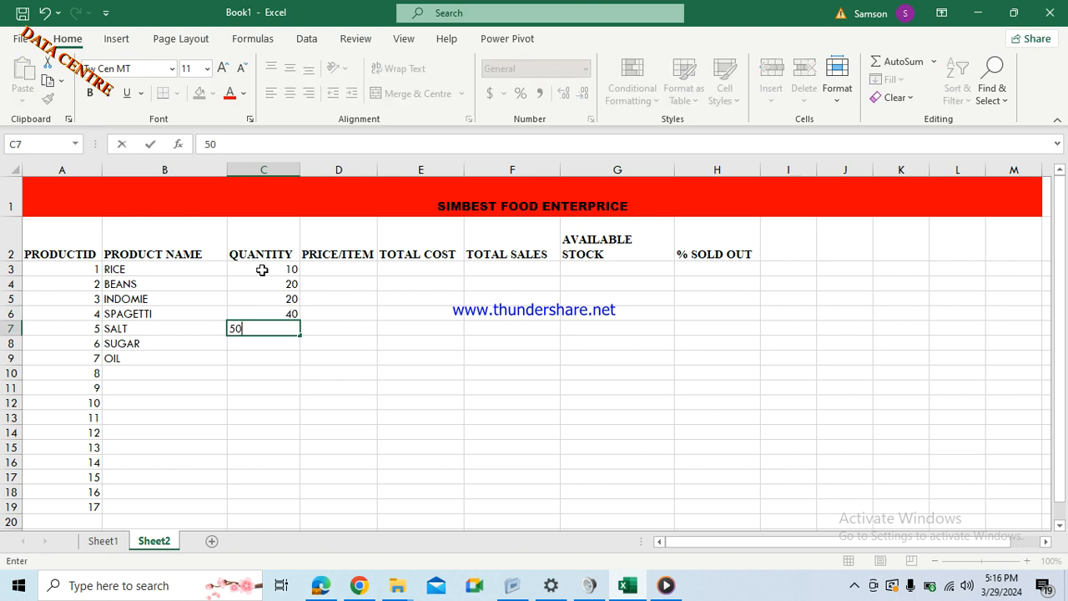
{"action": "key", "text": "Return"}
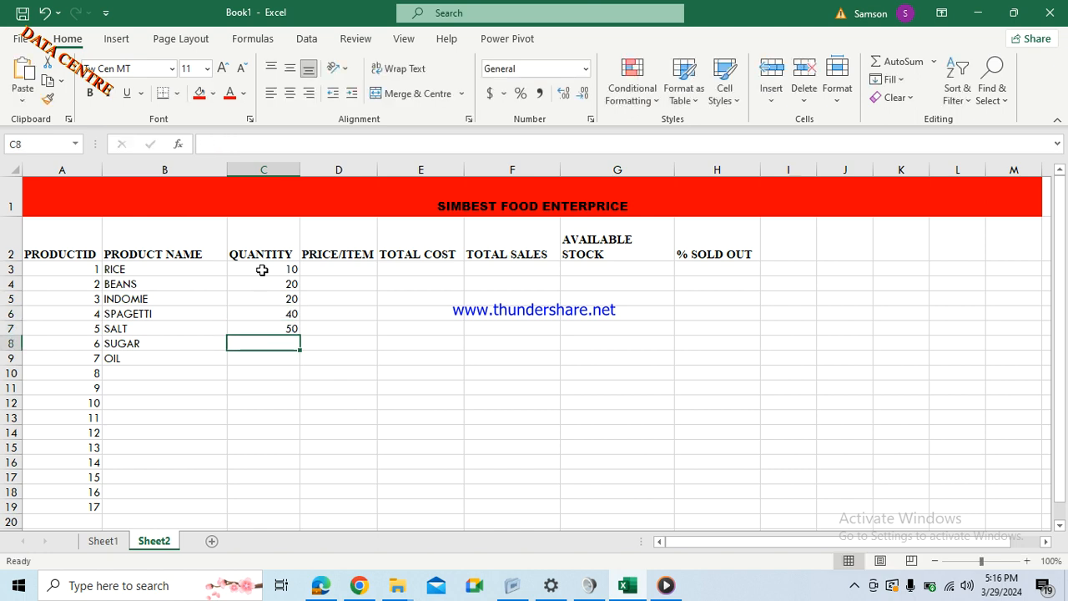
{"action": "type", "text": "60"}
{"action": "key", "text": "Return"}
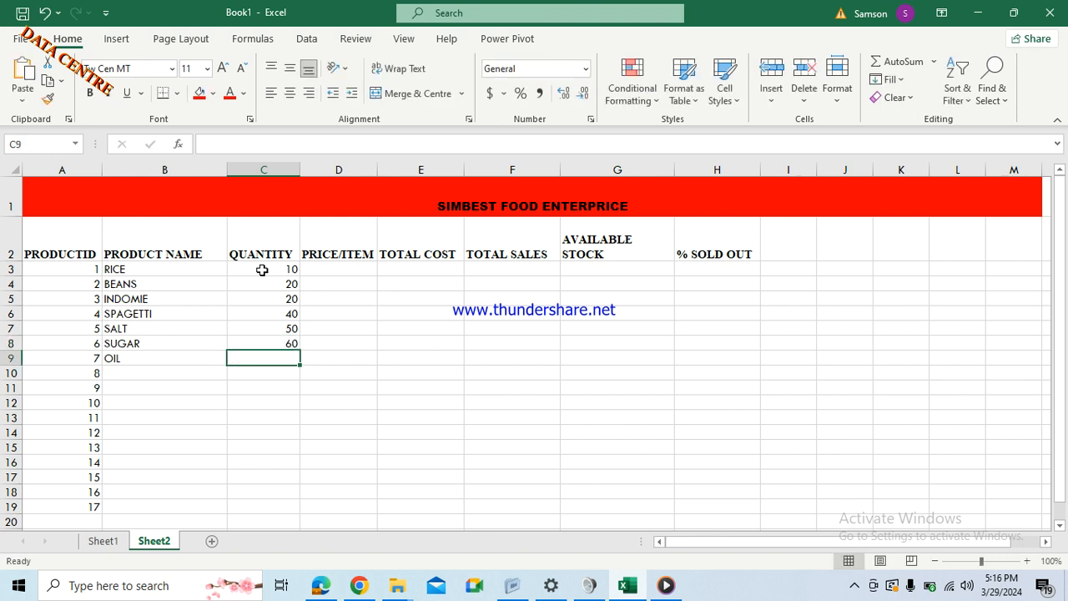
{"action": "type", "text": "100"}
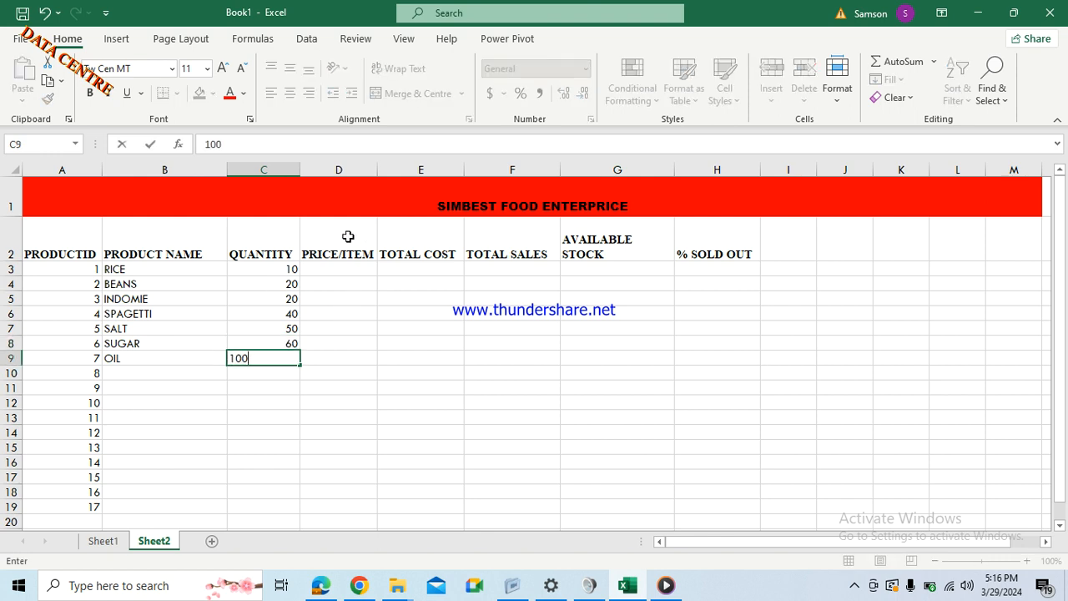
- Enter the item prices 90000 for RICE, 30000 for BEANS and 12000 for INDOMIE in cells D3 to D5
{"action": "left_click", "coordinate": [341, 267]}
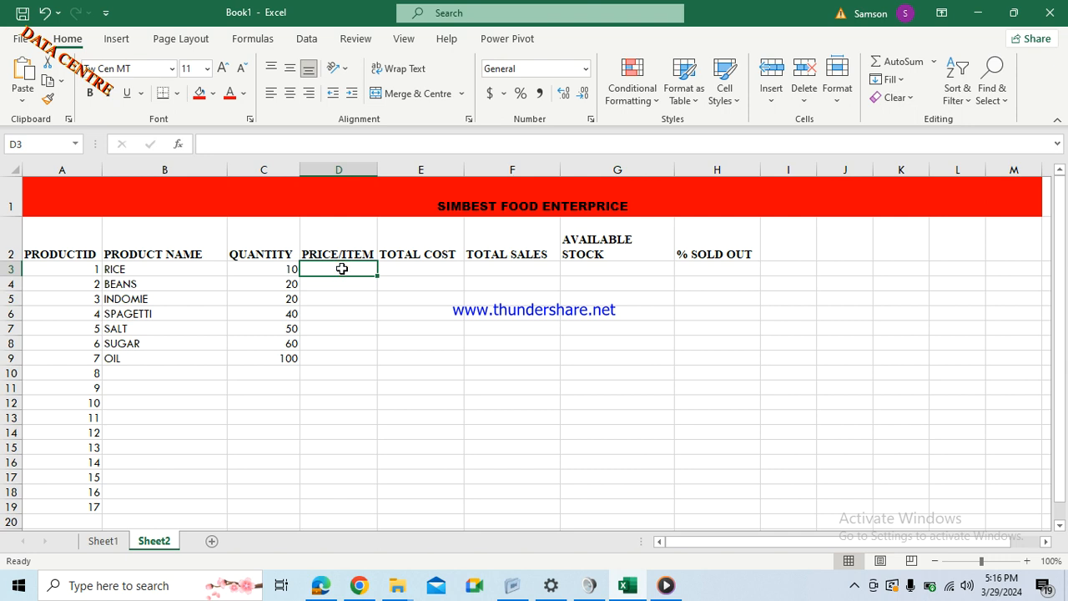
{"action": "type", "text": "90000"}
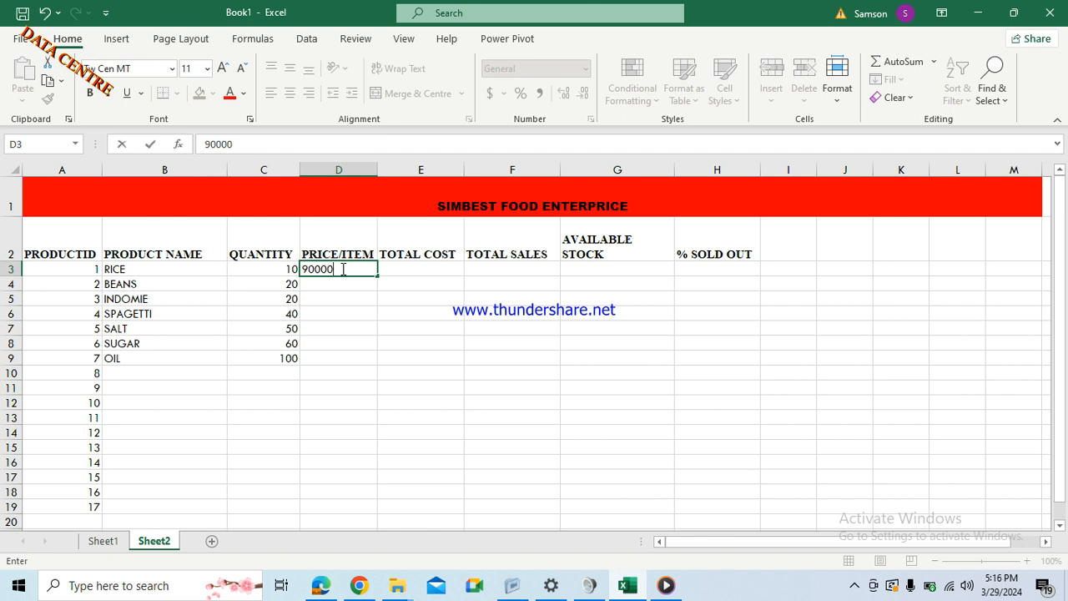
{"action": "key", "text": "Return"}
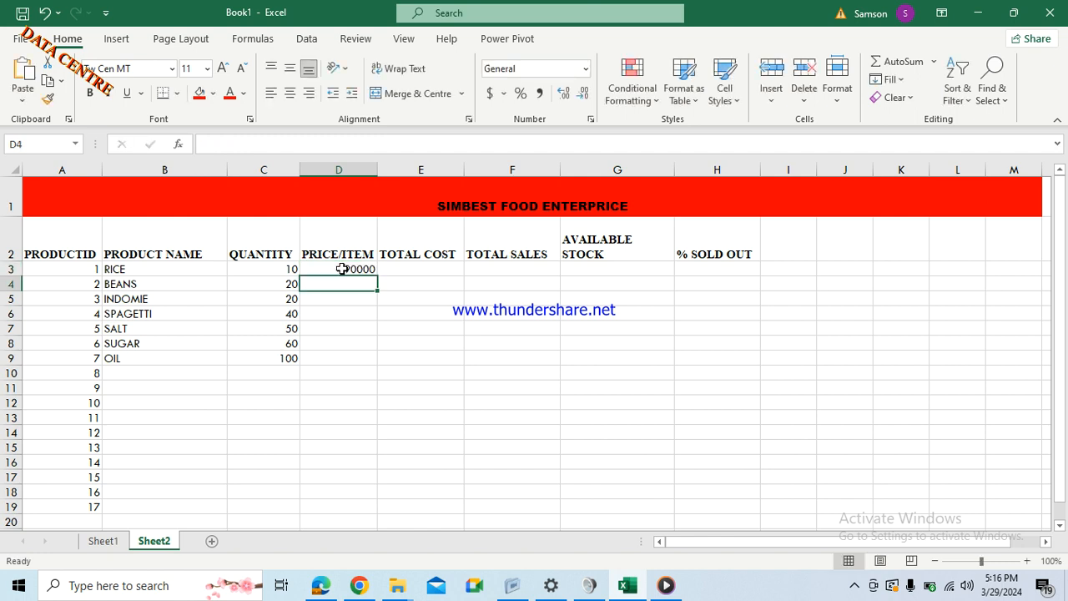
{"action": "type", "text": "30000"}
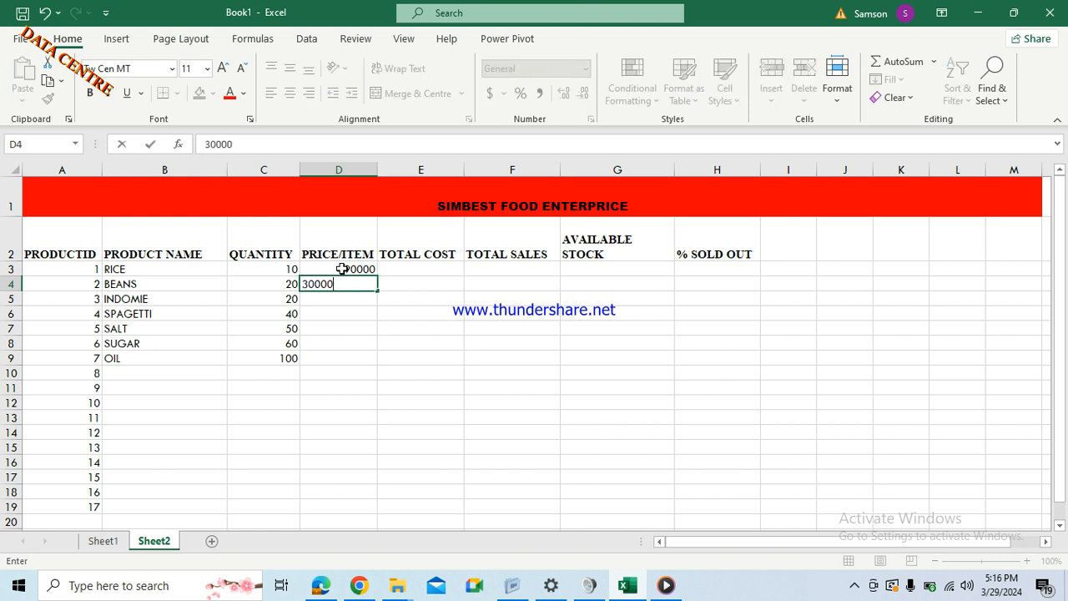
{"action": "key", "text": "Return"}
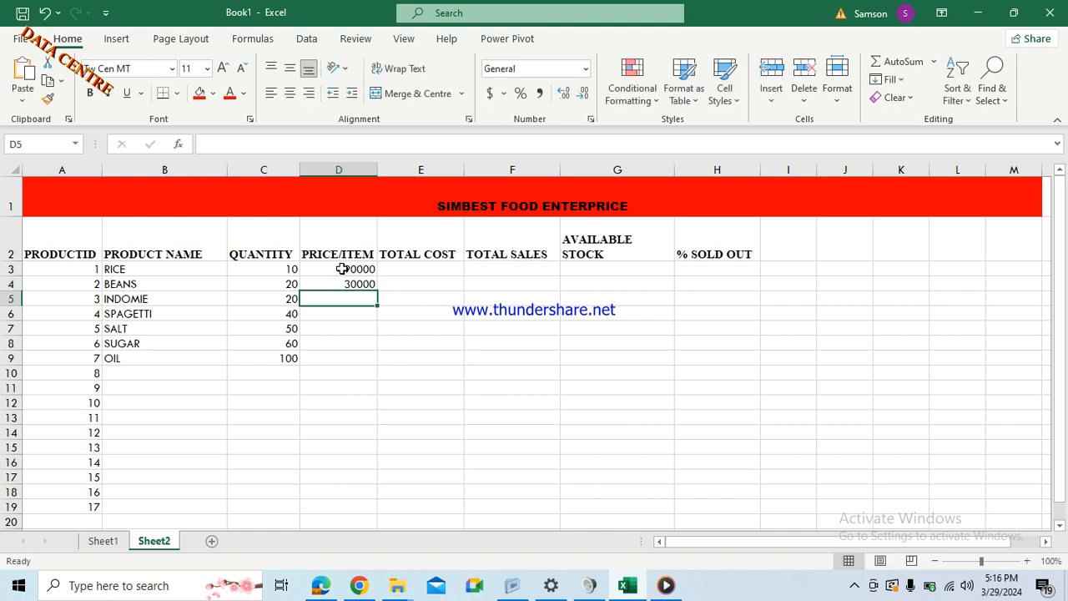
{"action": "type", "text": "120"}
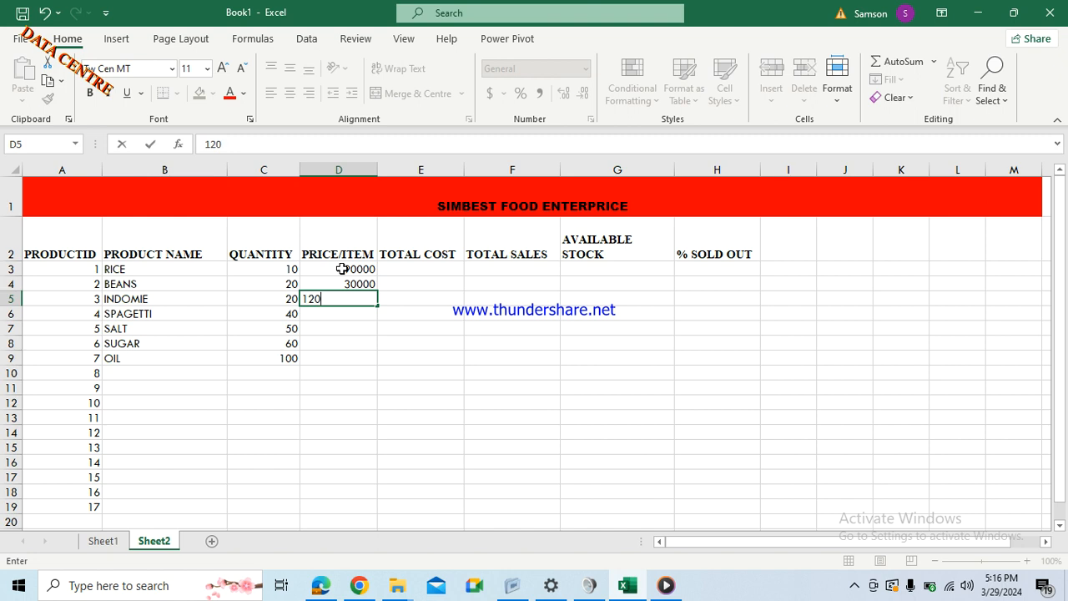
{"action": "type", "text": "00"}
{"action": "key", "text": "Return"}
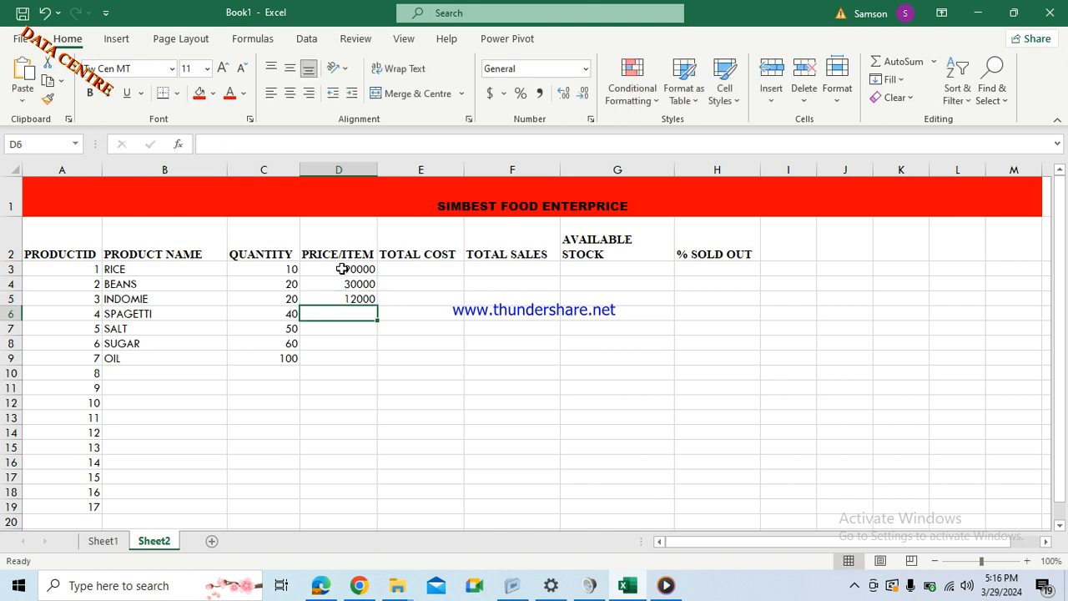
- Enter the item prices 10000 for SPAGETTI and 13000 for SALT in cells D6 and D7
{"action": "type", "text": "100000"}
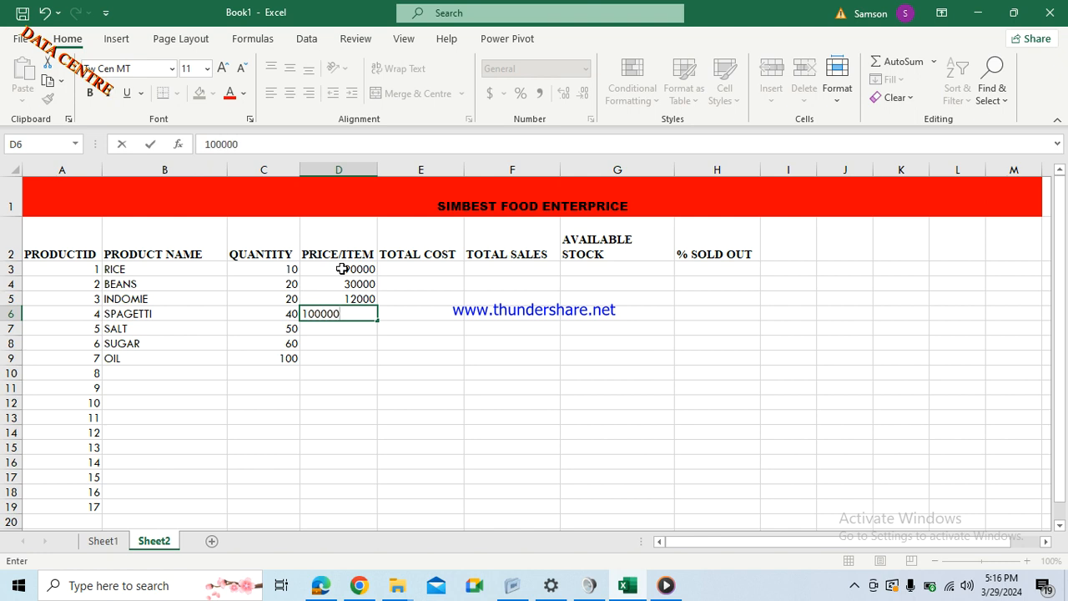
{"action": "key", "text": "BackSpace"}
{"action": "key", "text": "Return"}
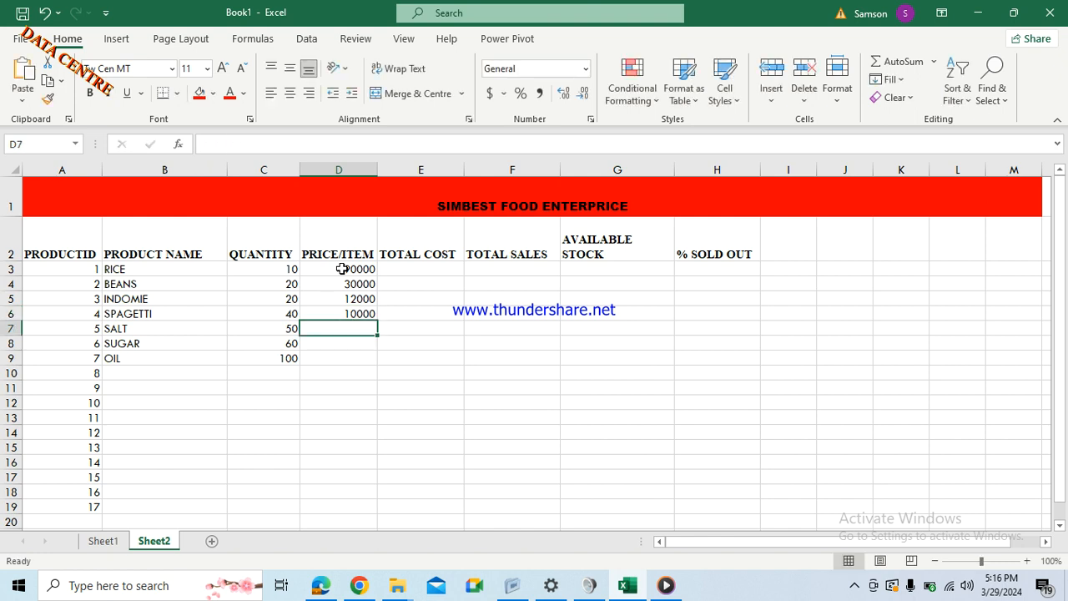
{"action": "type", "text": "13"}
{"action": "type", "text": "-----"}
{"action": "key", "text": "BackSpace"}
{"action": "key", "text": "BackSpace"}
{"action": "key", "text": "BackSpace"}
{"action": "key", "text": "BackSpace"}
{"action": "key", "text": "BackSpace"}
{"action": "type", "text": "000"}
{"action": "key", "text": "Return"}
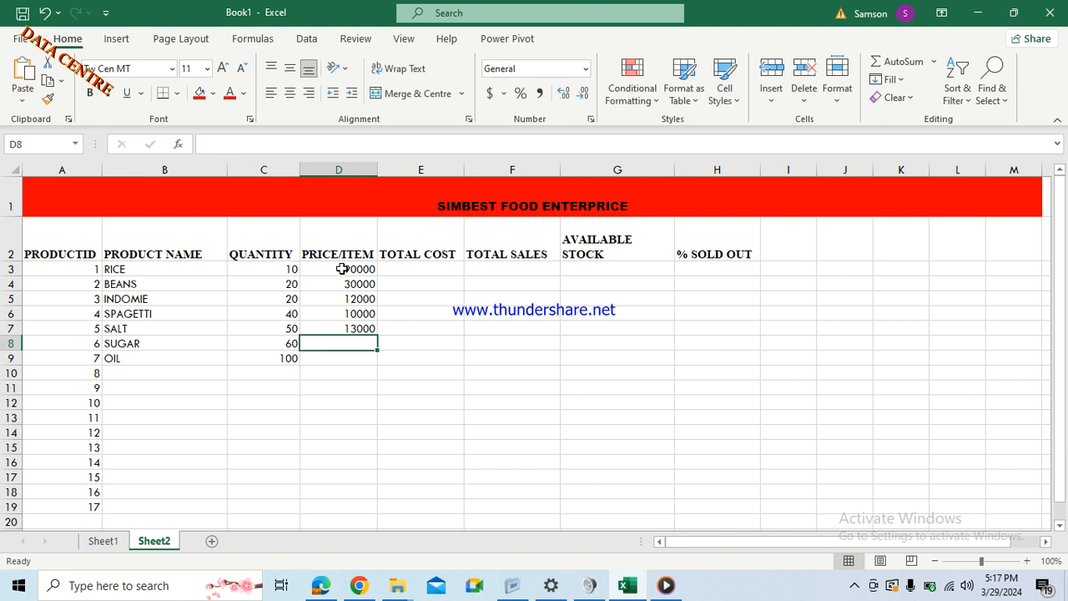
- Enter the item prices 14000 for SUGAR and 9000 for OIL in cells D8 and D9
{"action": "type", "text": "1"}
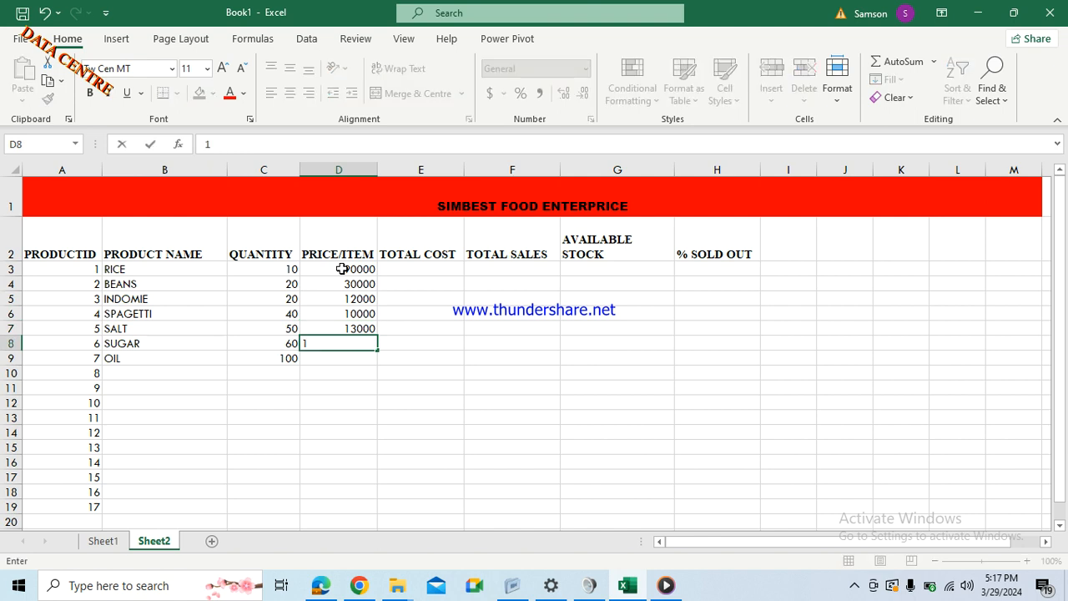
{"action": "type", "text": "40000"}
{"action": "key", "text": "BackSpace"}
{"action": "key", "text": "Return"}
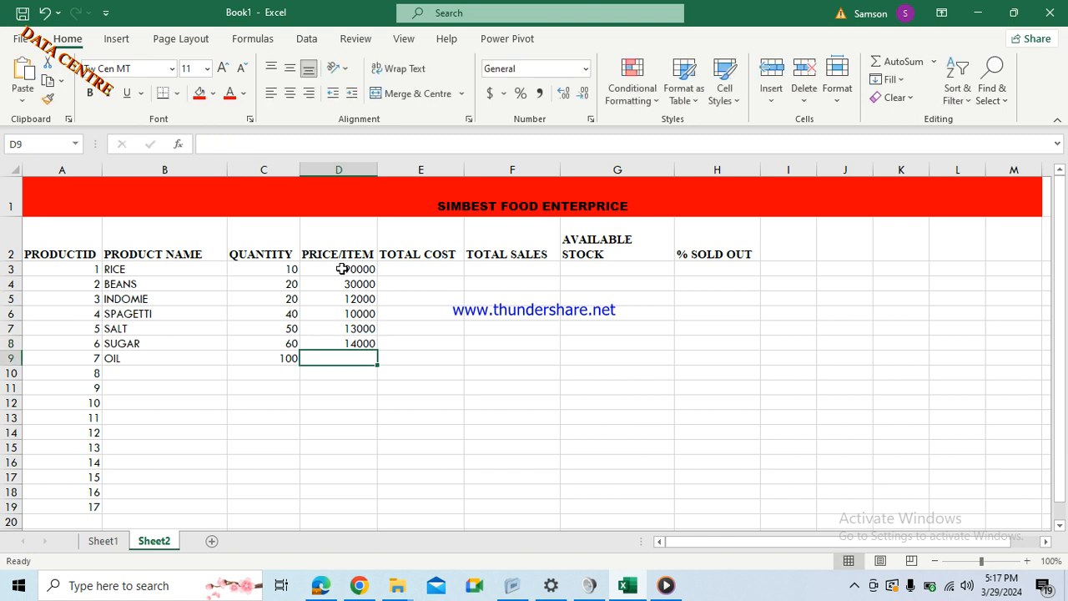
{"action": "type", "text": "9000"}
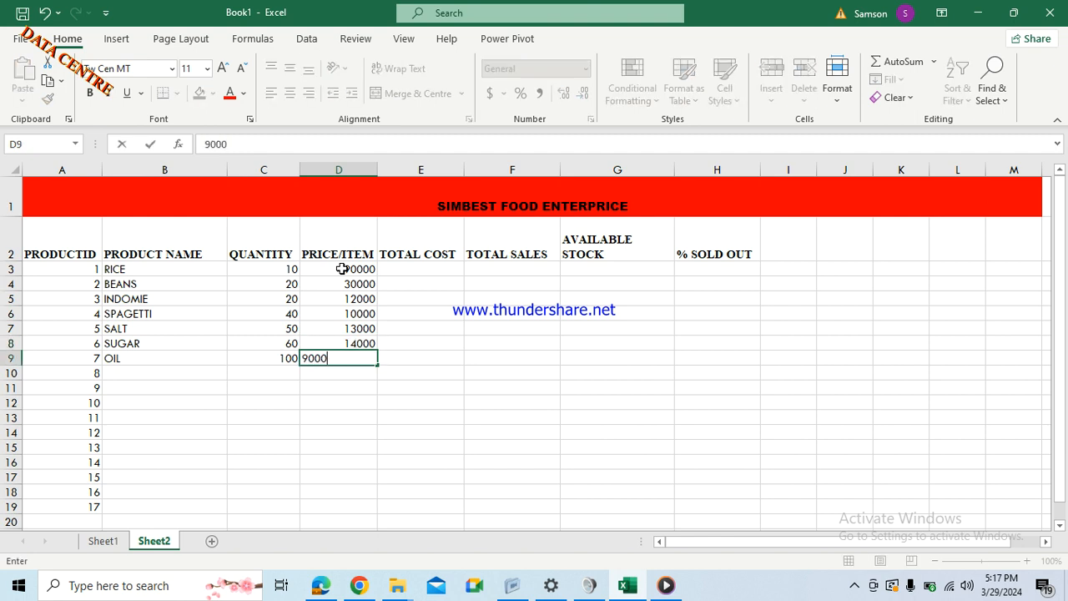
{"action": "left_click", "coordinate": [360, 371]}
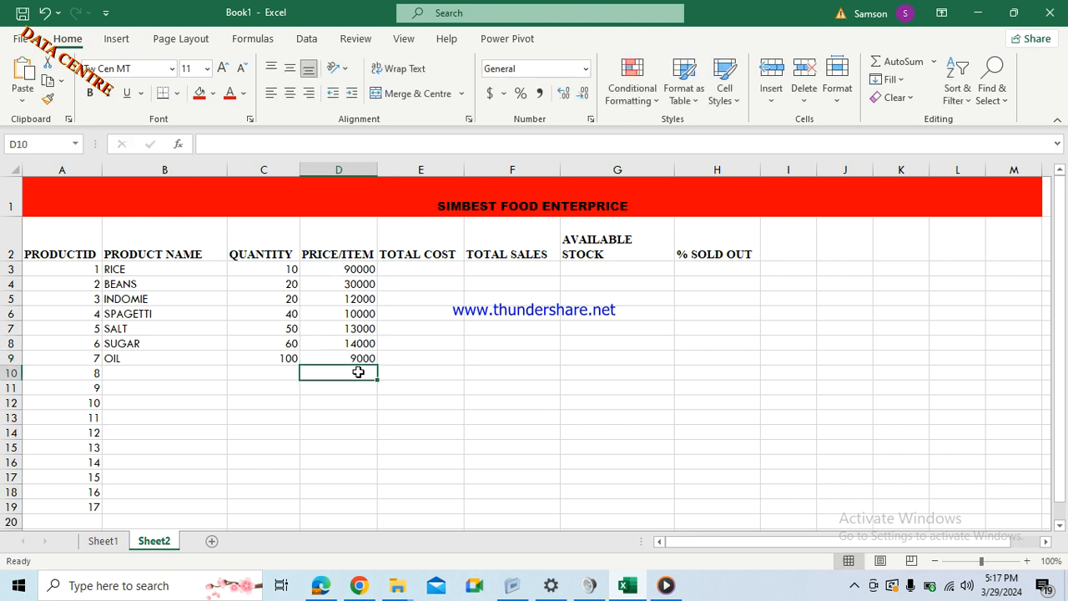
- Change the font of the product rows in A3 to I22 to Times New Roman
{"action": "left_click_drag", "start_coordinate": [57, 268], "coordinate": [776, 467]}
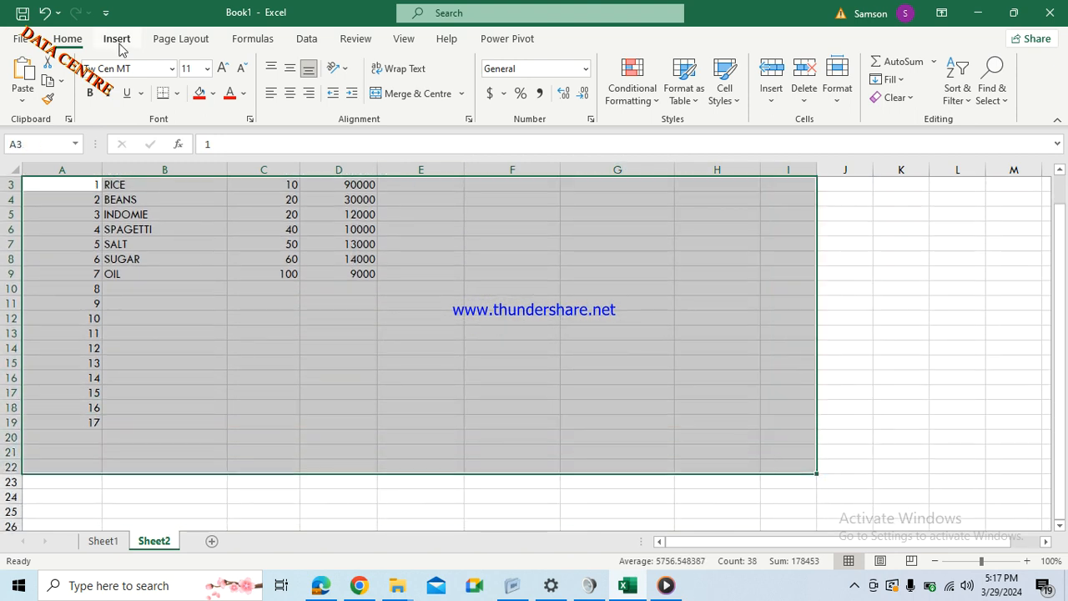
{"action": "left_click", "coordinate": [171, 72]}
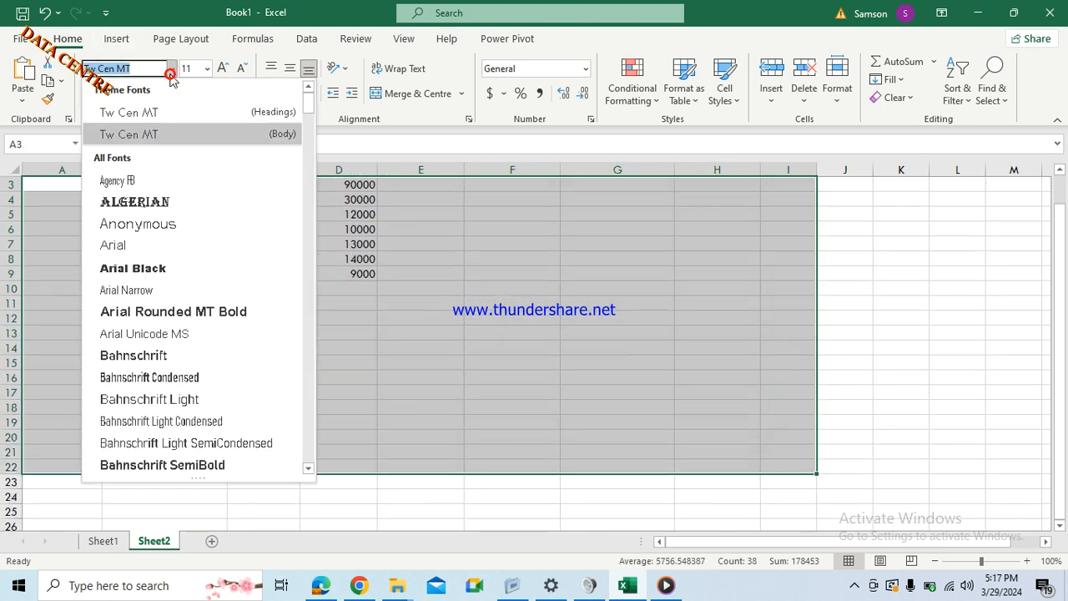
{"action": "type", "text": "tim"}
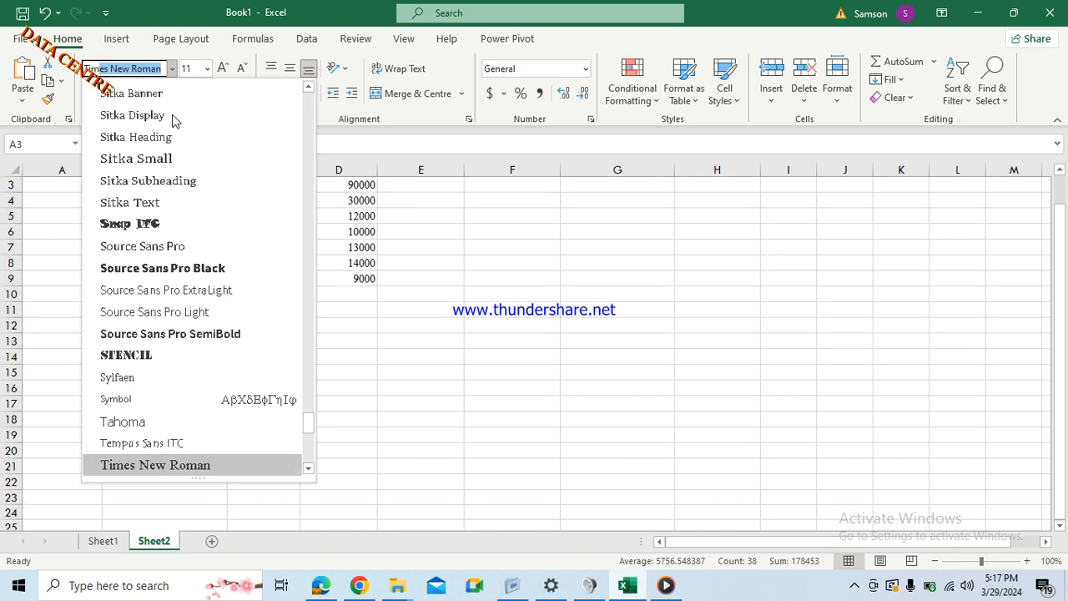
{"action": "key", "text": "Return"}
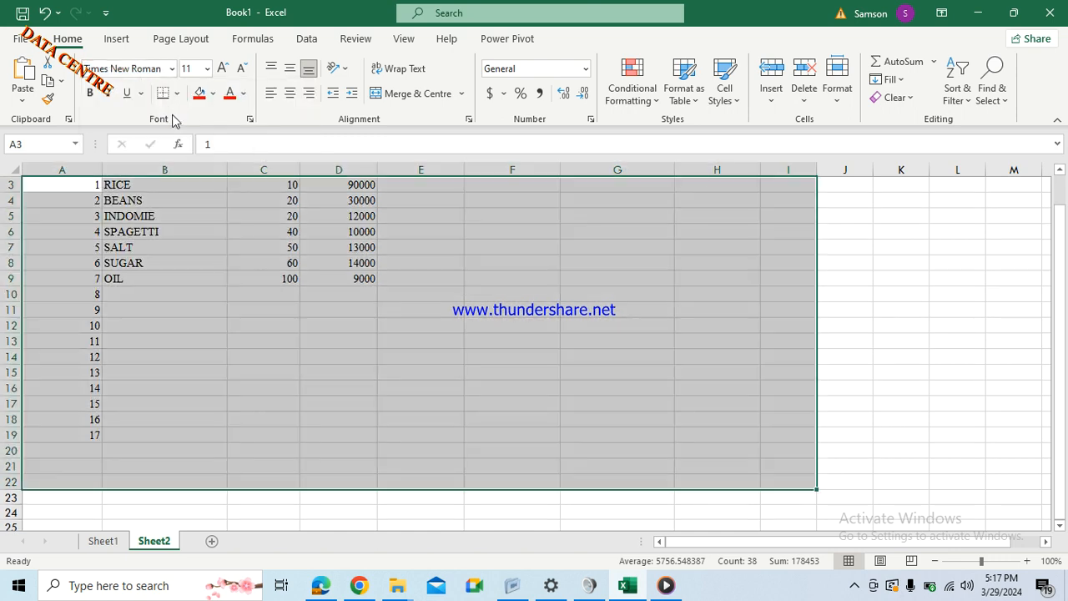
{"action": "left_click", "coordinate": [276, 373]}
{"action": "left_click_drag", "start_coordinate": [1060, 264], "coordinate": [1064, 217]}
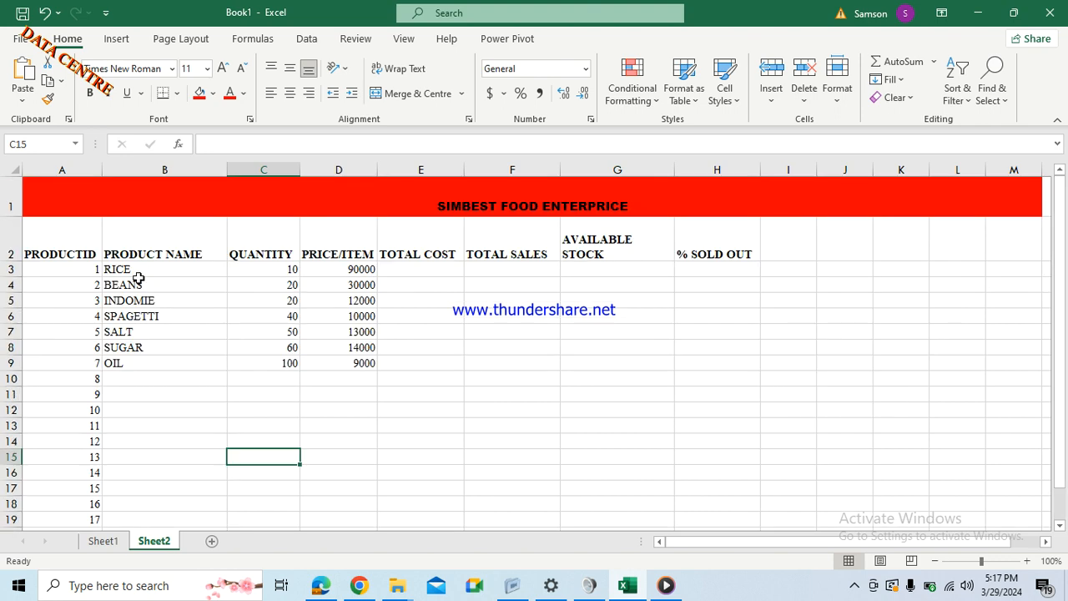
- Format the product names from RICE to OIL in cells B3 to B9 as Text
{"action": "left_click_drag", "start_coordinate": [131, 267], "coordinate": [167, 362]}
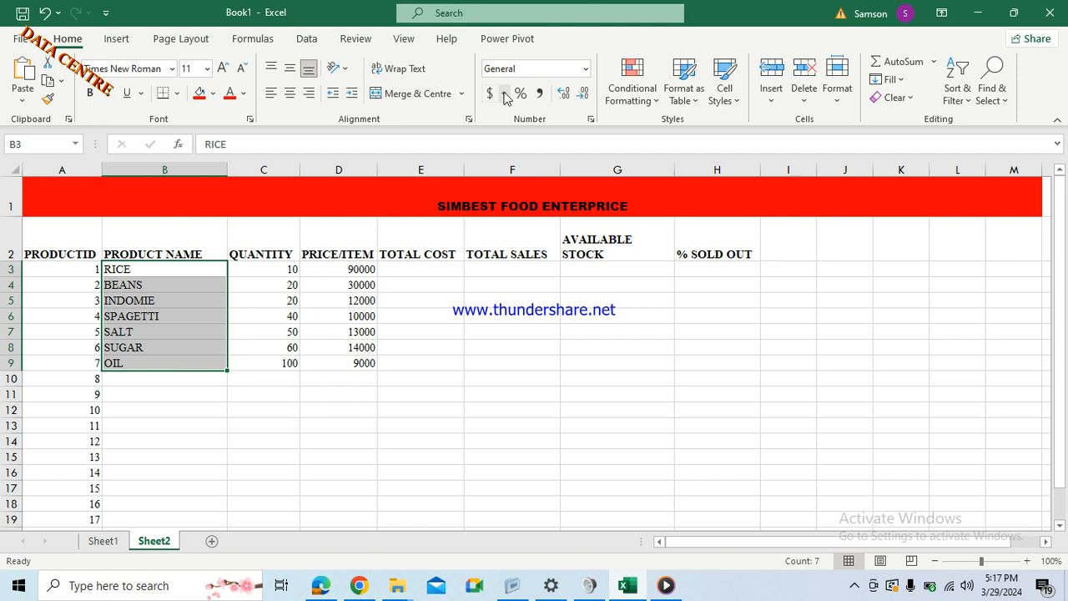
{"action": "left_click", "coordinate": [586, 71]}
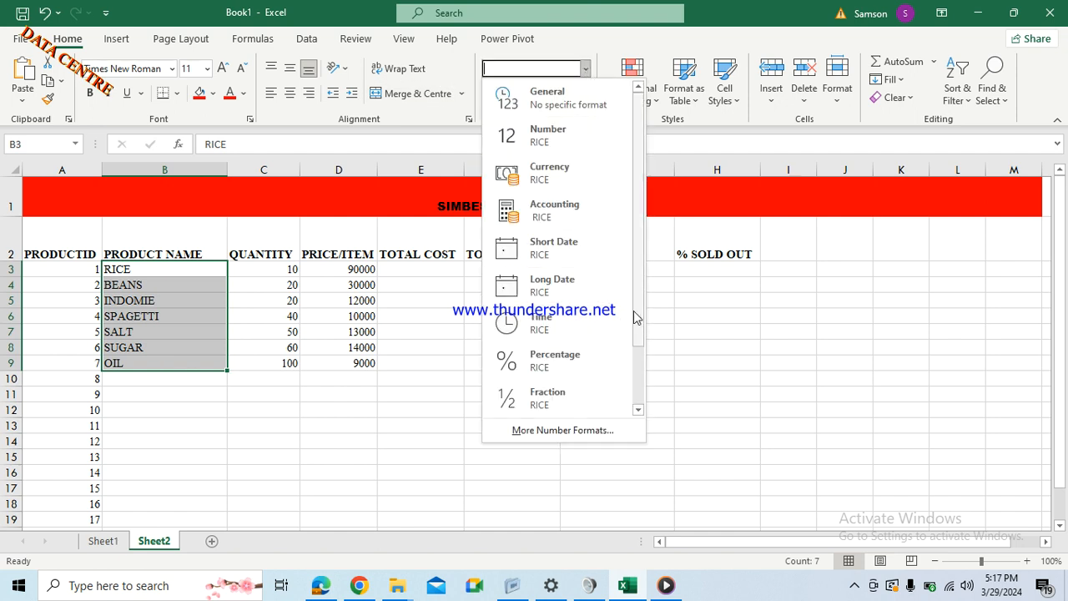
{"action": "left_click_drag", "start_coordinate": [638, 320], "coordinate": [642, 386]}
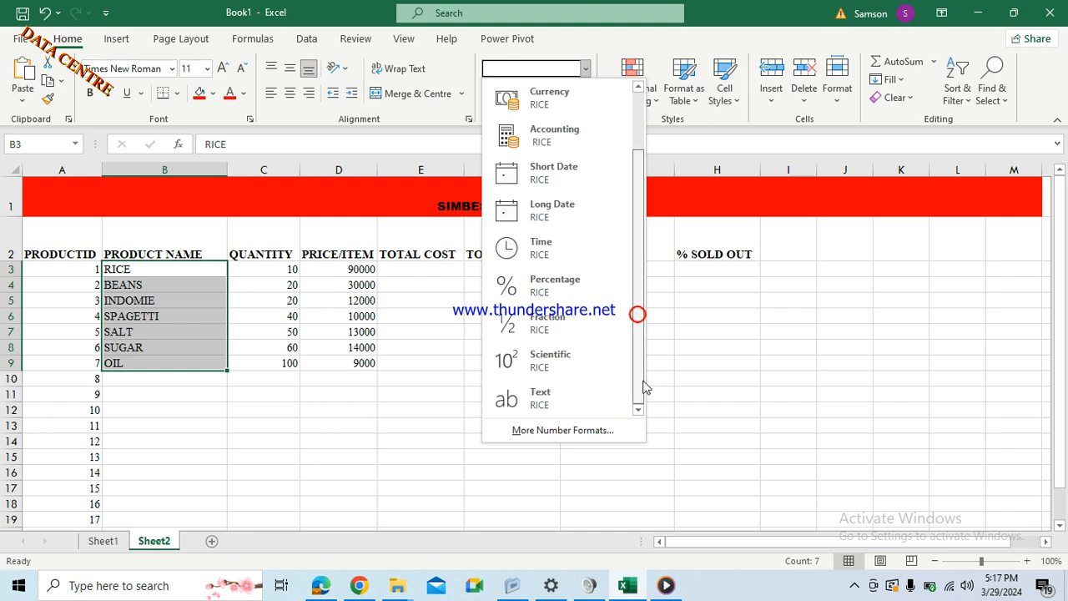
{"action": "left_click", "coordinate": [589, 400]}
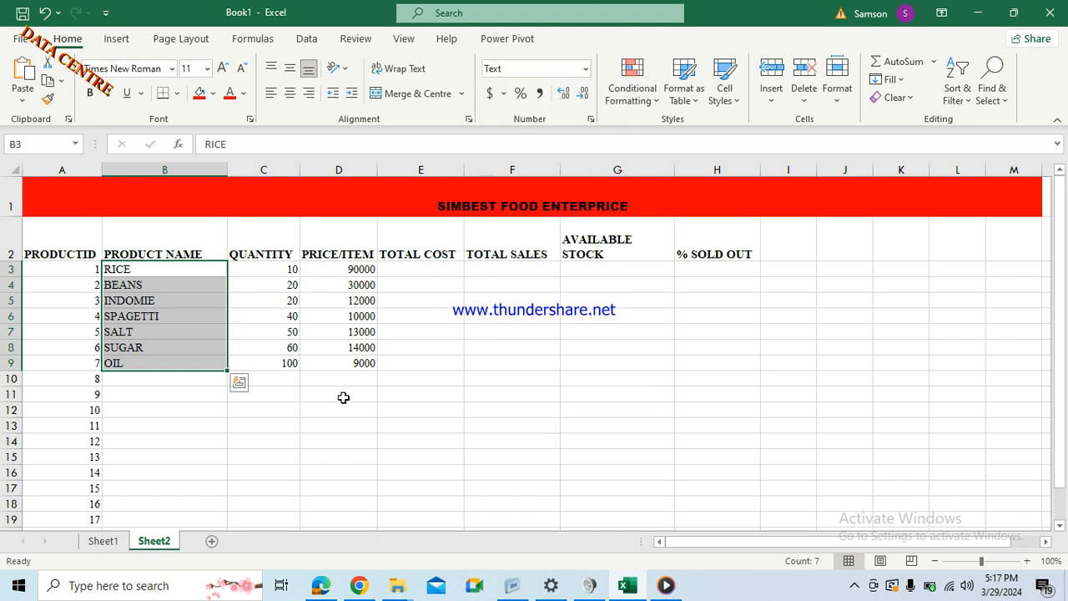
- Apply the Number format to the quantities in cells C3 to C9
{"action": "left_click_drag", "start_coordinate": [282, 272], "coordinate": [287, 373]}
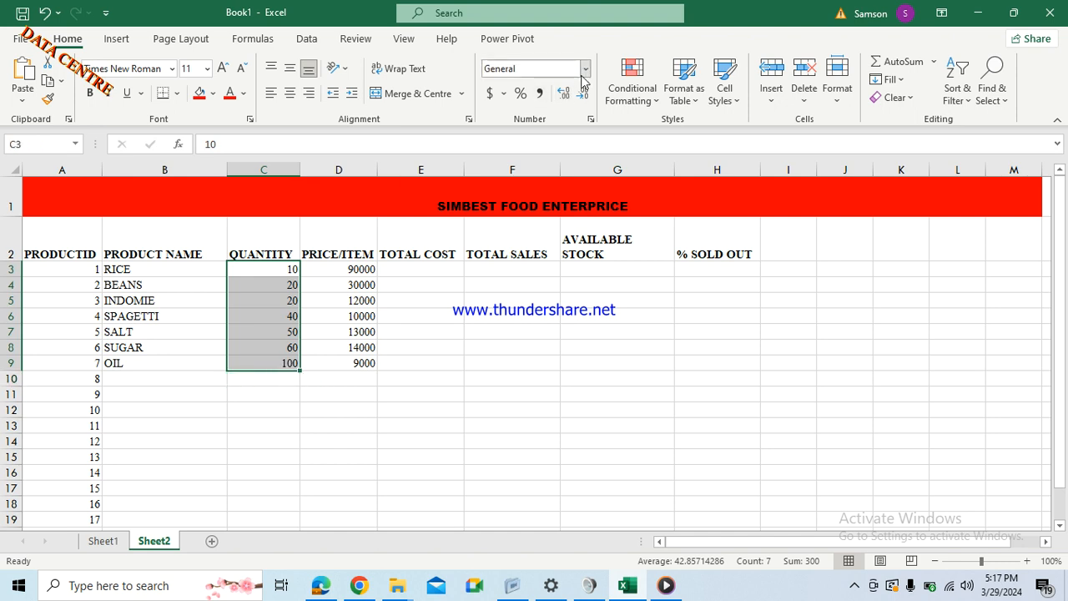
{"action": "left_click", "coordinate": [581, 73]}
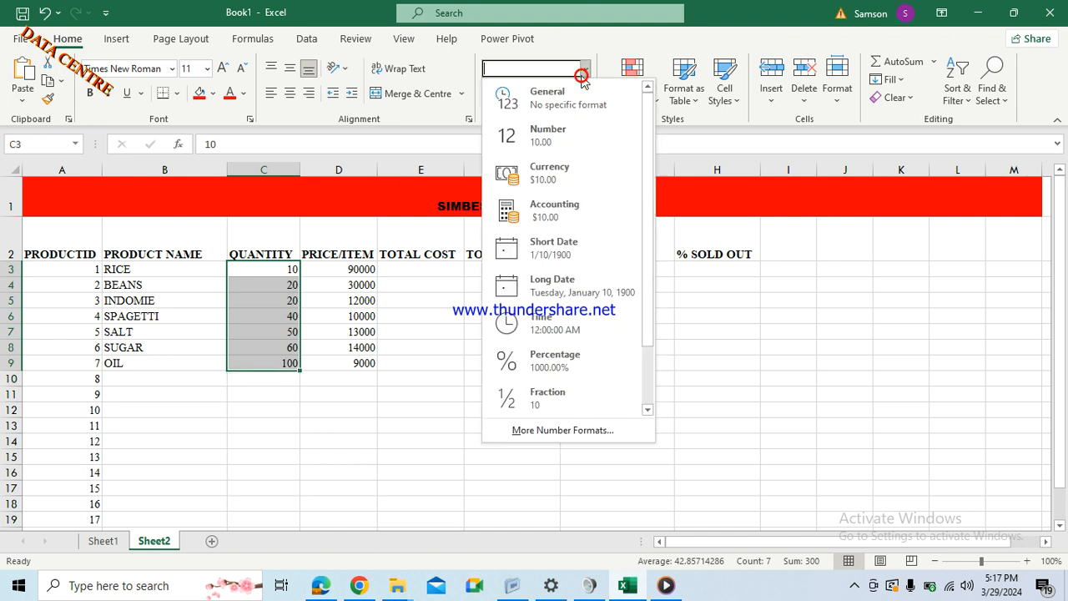
{"action": "left_click", "coordinate": [564, 135]}
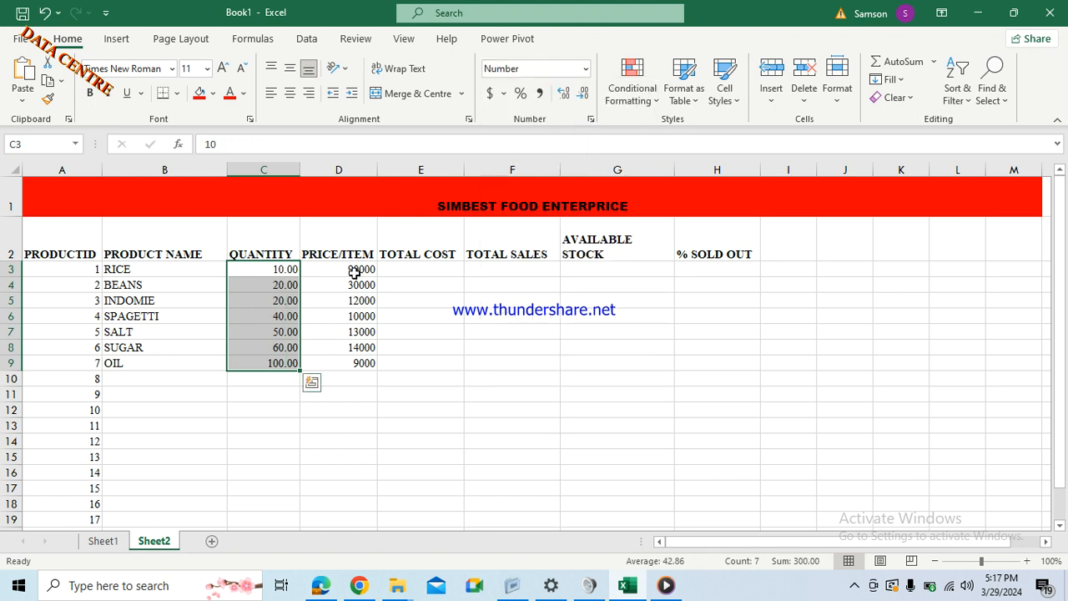
- Apply the Currency format to the item prices in cells D3 to D9
{"action": "left_click_drag", "start_coordinate": [356, 268], "coordinate": [355, 361]}
{"action": "left_click", "coordinate": [586, 69]}
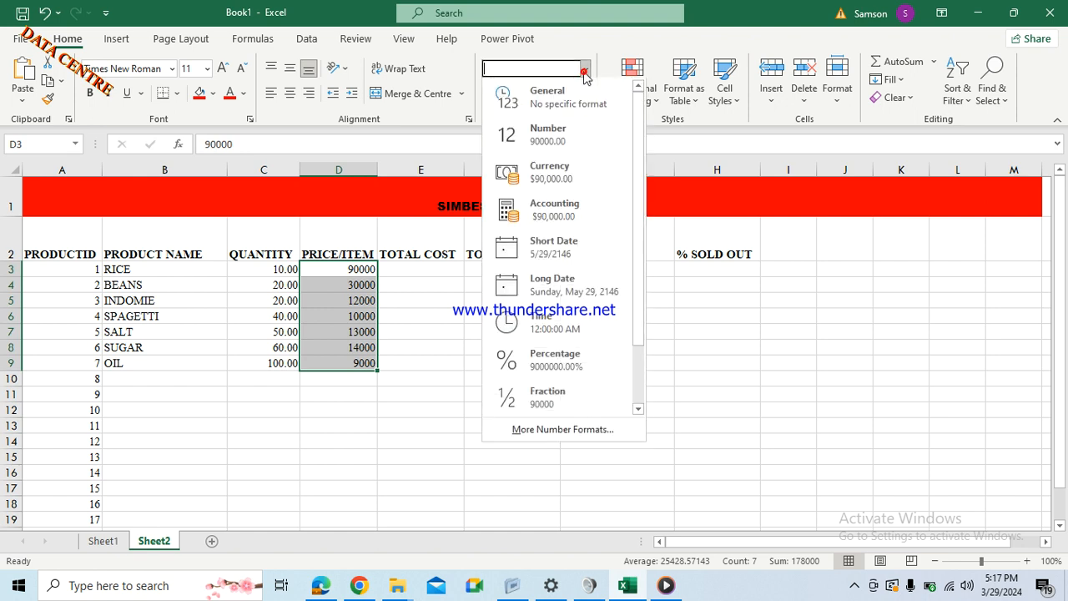
{"action": "left_click", "coordinate": [580, 173]}
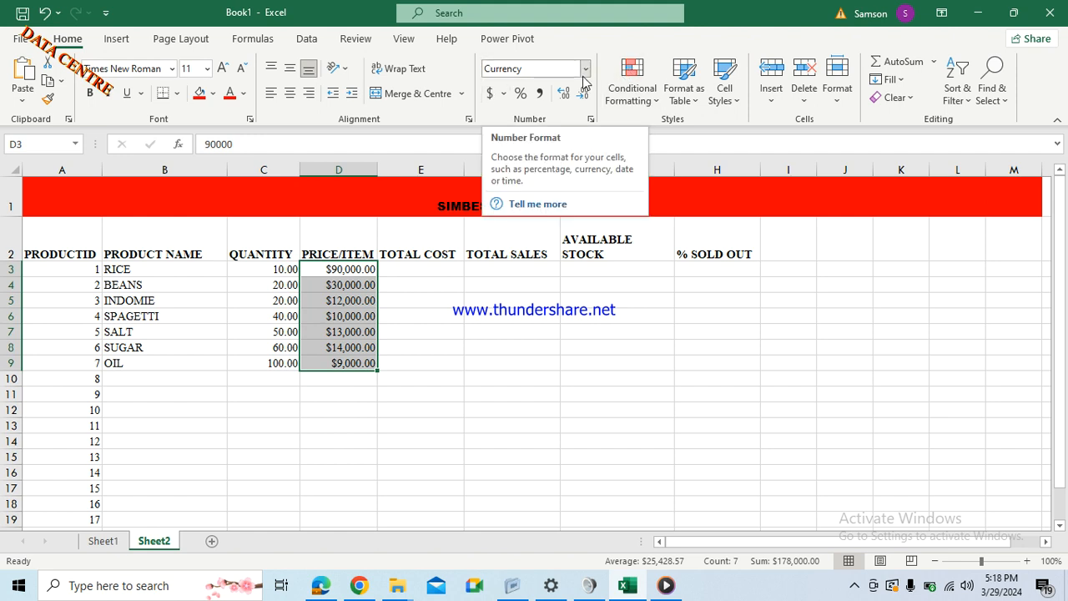
- Insert the PRODUCT function in RICE's TOTAL COST cell E3 and clear the suggested range from its first argument
{"action": "left_click", "coordinate": [432, 270]}
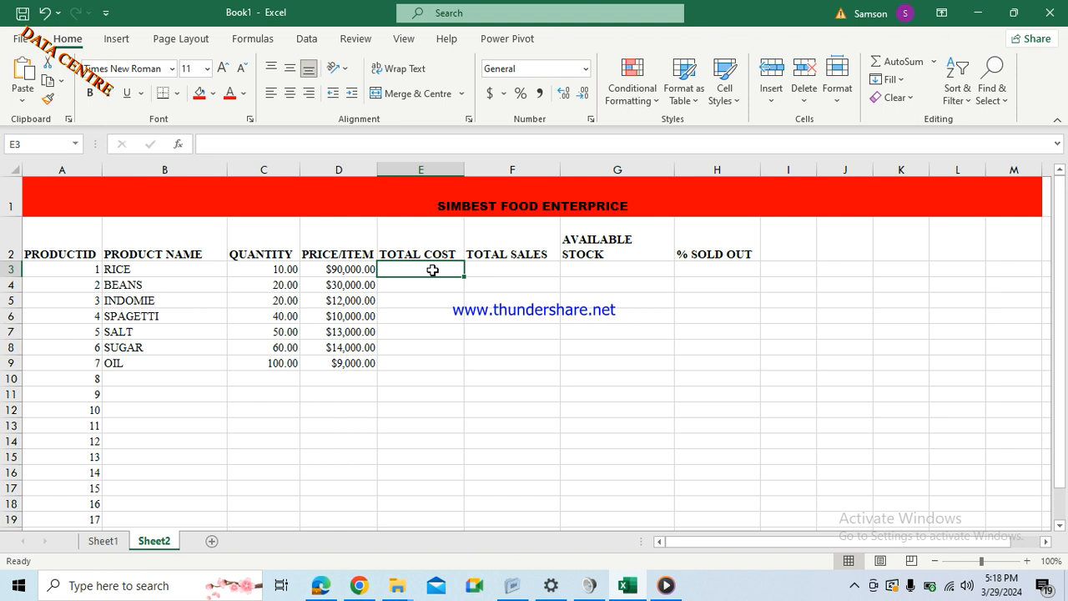
{"action": "type", "text": "="}
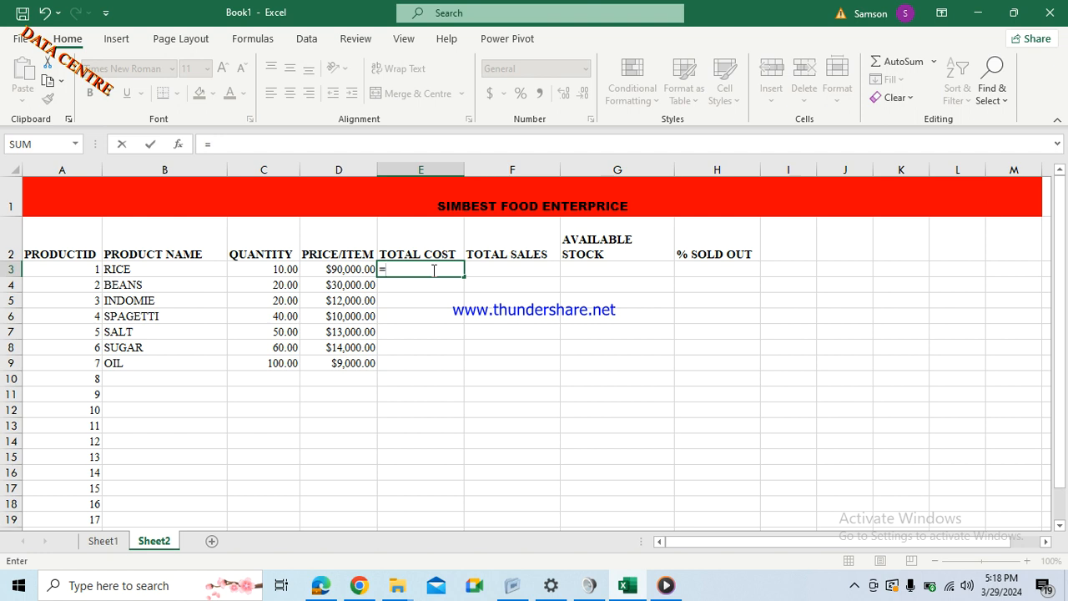
{"action": "left_click", "coordinate": [76, 145]}
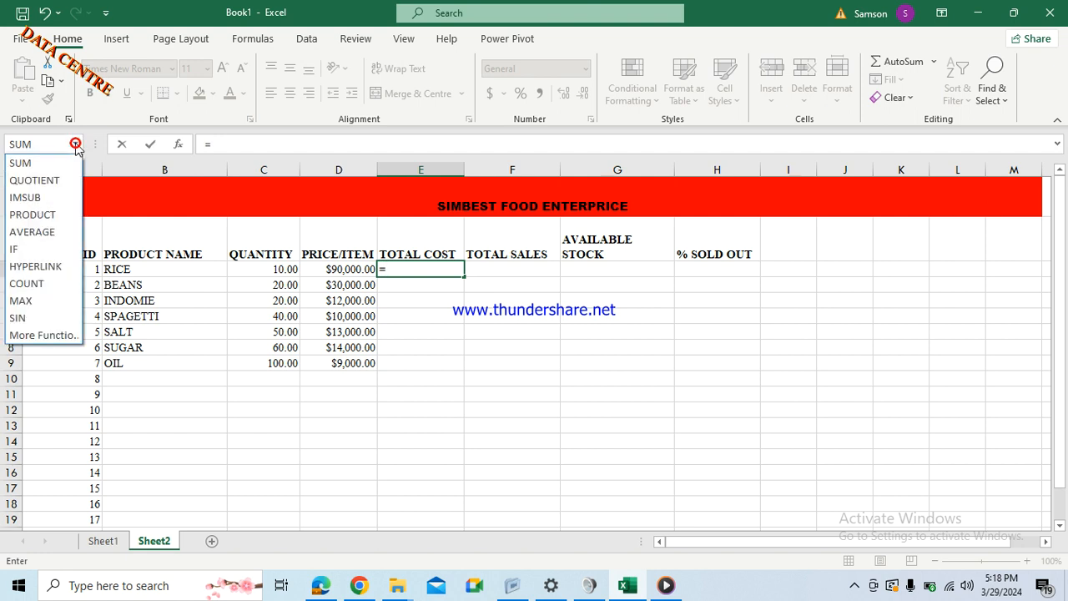
{"action": "left_click", "coordinate": [39, 219]}
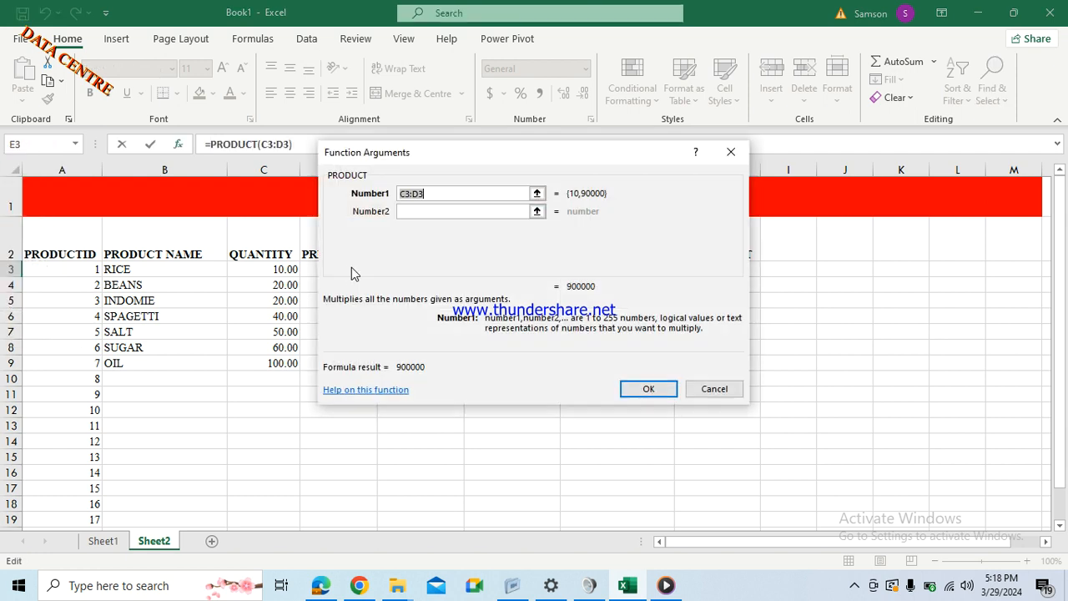
{"action": "left_click", "coordinate": [435, 194]}
{"action": "key", "text": "BackSpace"}
{"action": "key", "text": "BackSpace"}
{"action": "key", "text": "BackSpace"}
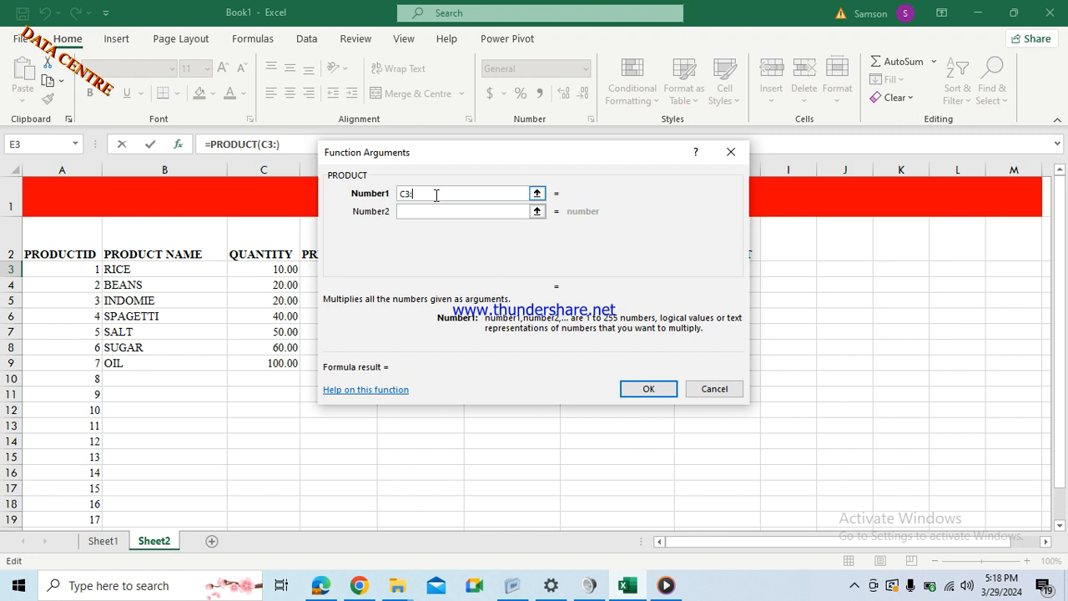
{"action": "left_click", "coordinate": [422, 215]}
{"action": "left_click", "coordinate": [415, 195]}
{"action": "key", "text": "BackSpace"}
{"action": "key", "text": "BackSpace"}
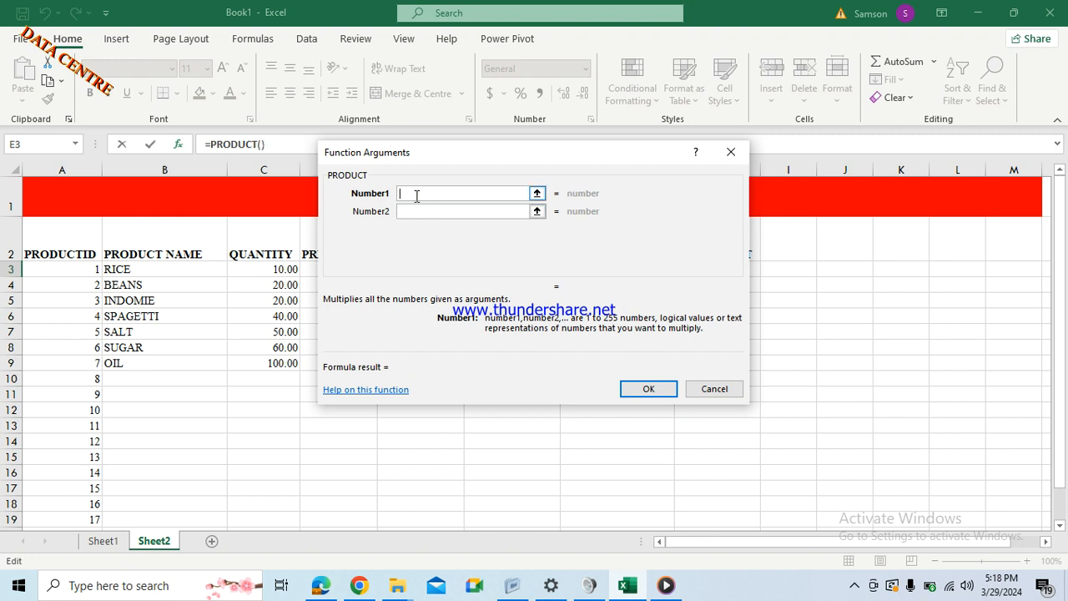
- Set the PRODUCT arguments to C3 and D3 and complete the formula in E3
{"action": "left_click", "coordinate": [258, 266]}
{"action": "left_click_drag", "start_coordinate": [548, 159], "coordinate": [660, 155]}
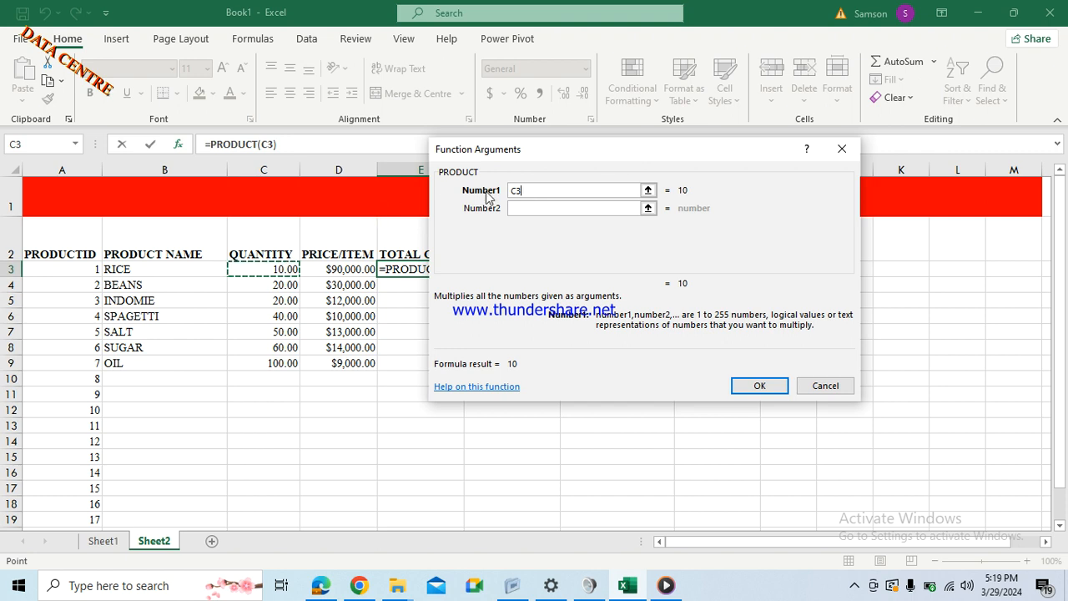
{"action": "left_click", "coordinate": [548, 207]}
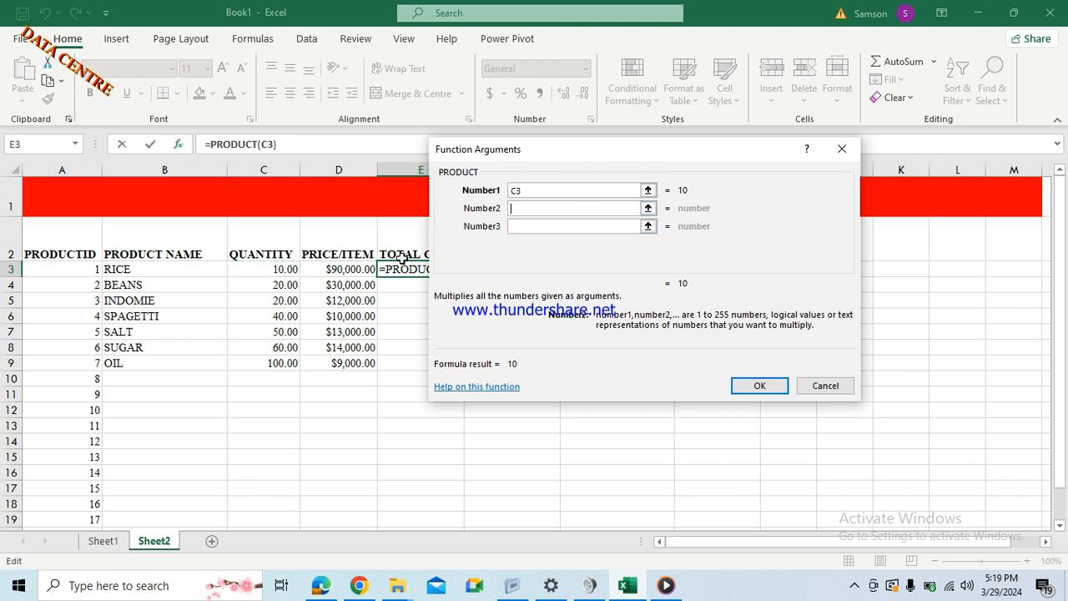
{"action": "left_click", "coordinate": [365, 268]}
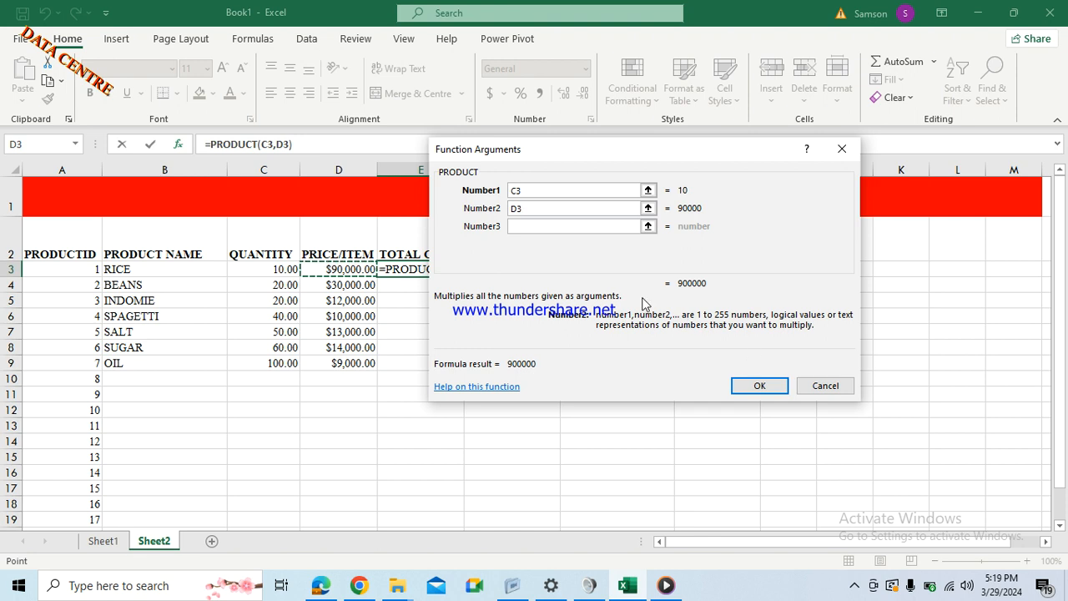
{"action": "left_click", "coordinate": [760, 386]}
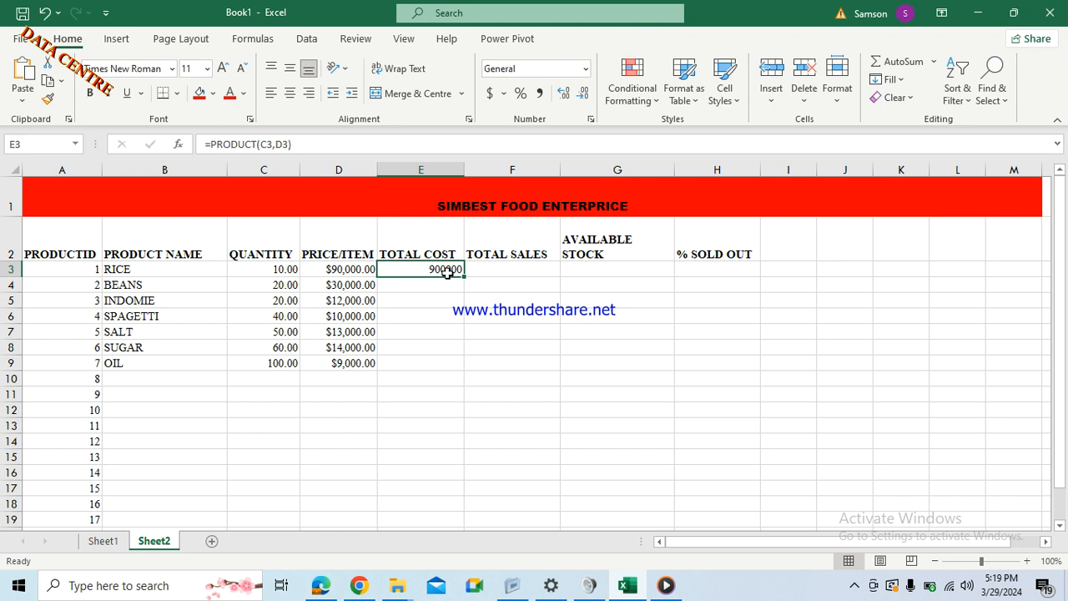
- Apply the dollar accounting format to E3 and fill its formula down to E9
{"action": "left_click", "coordinate": [486, 93]}
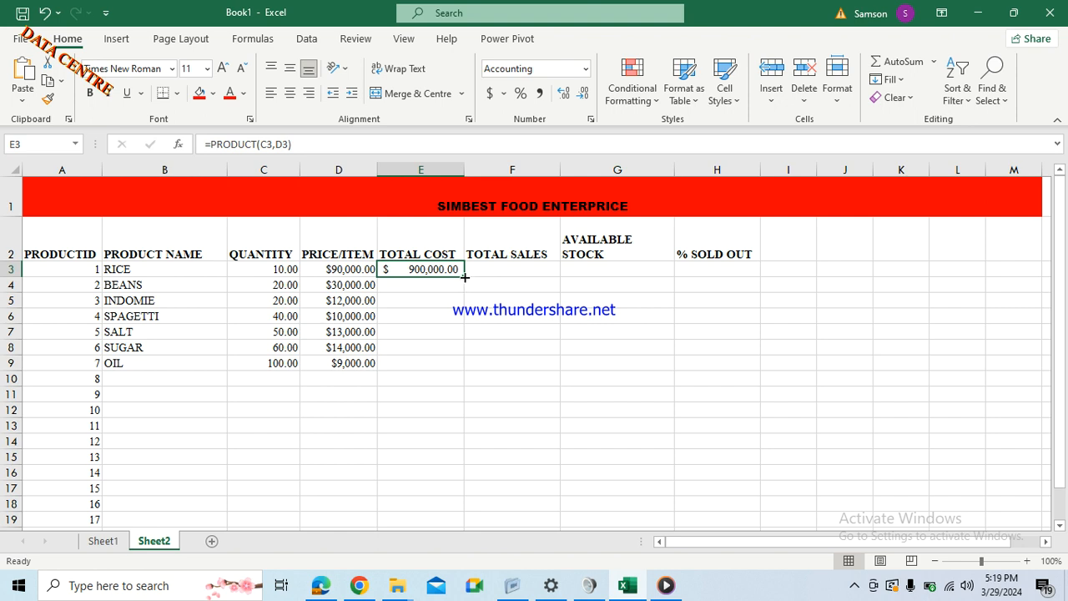
{"action": "left_click_drag", "start_coordinate": [465, 277], "coordinate": [457, 367]}
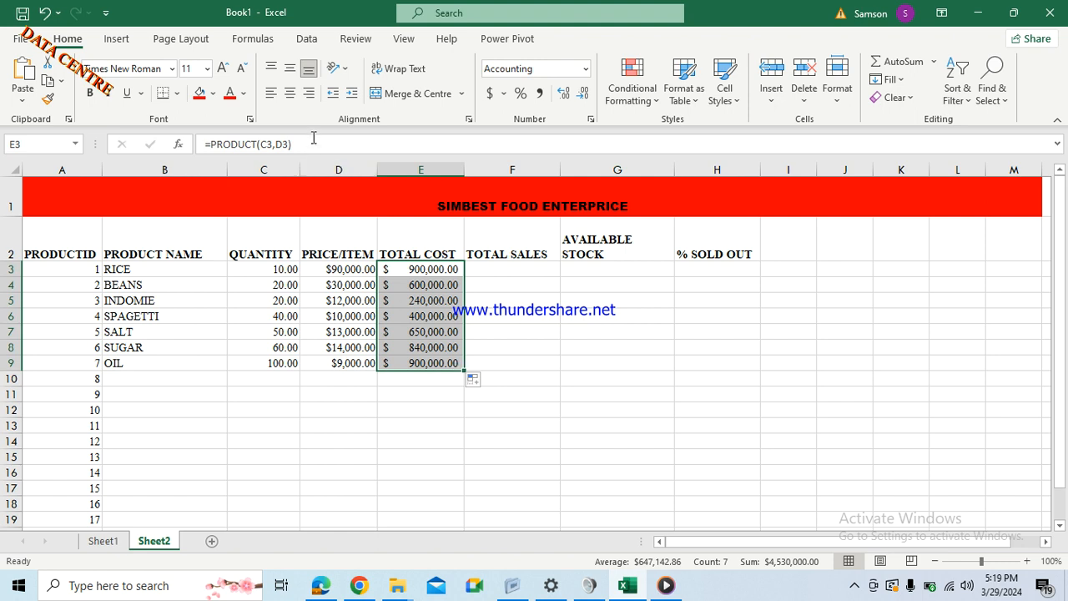
- Align the total costs in cells E3 to E9 to the top and left of their cells
{"action": "left_click", "coordinate": [271, 96]}
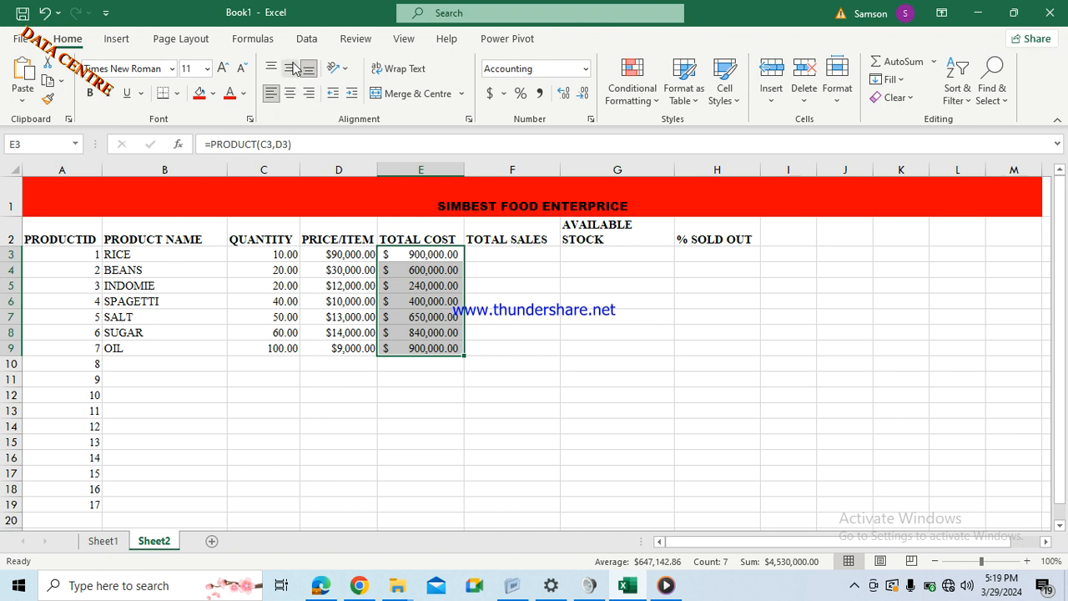
{"action": "left_click", "coordinate": [273, 67]}
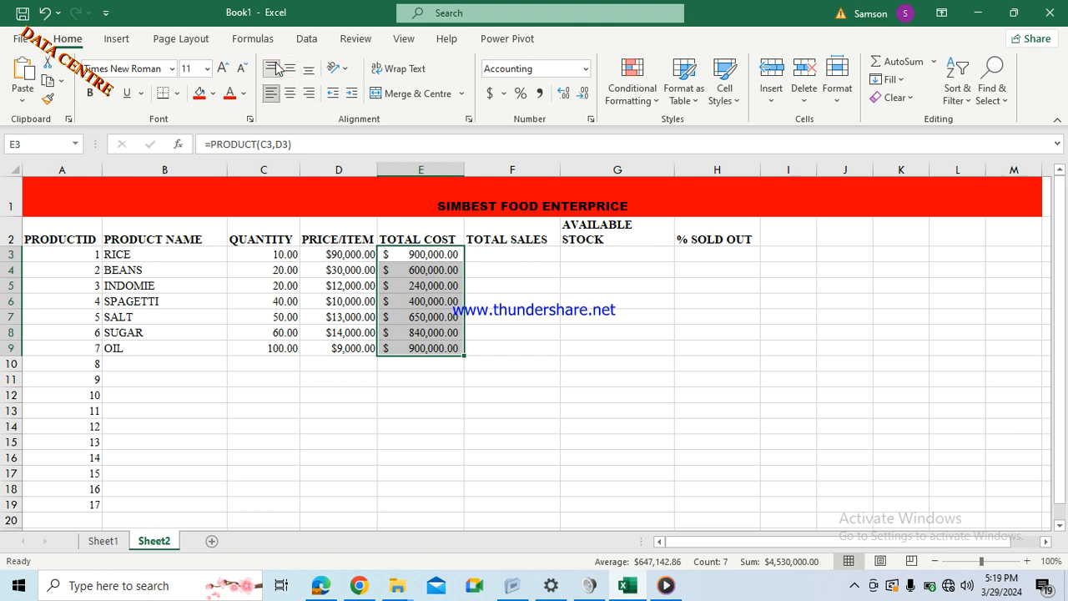
{"action": "left_click", "coordinate": [309, 93]}
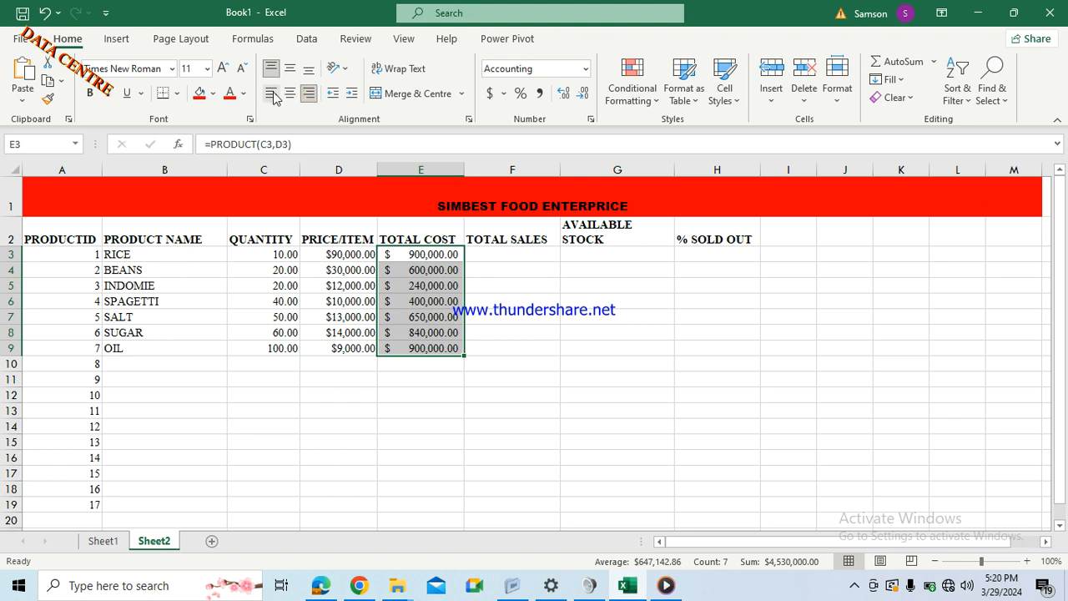
{"action": "left_click", "coordinate": [272, 93]}
{"action": "left_click", "coordinate": [481, 284]}
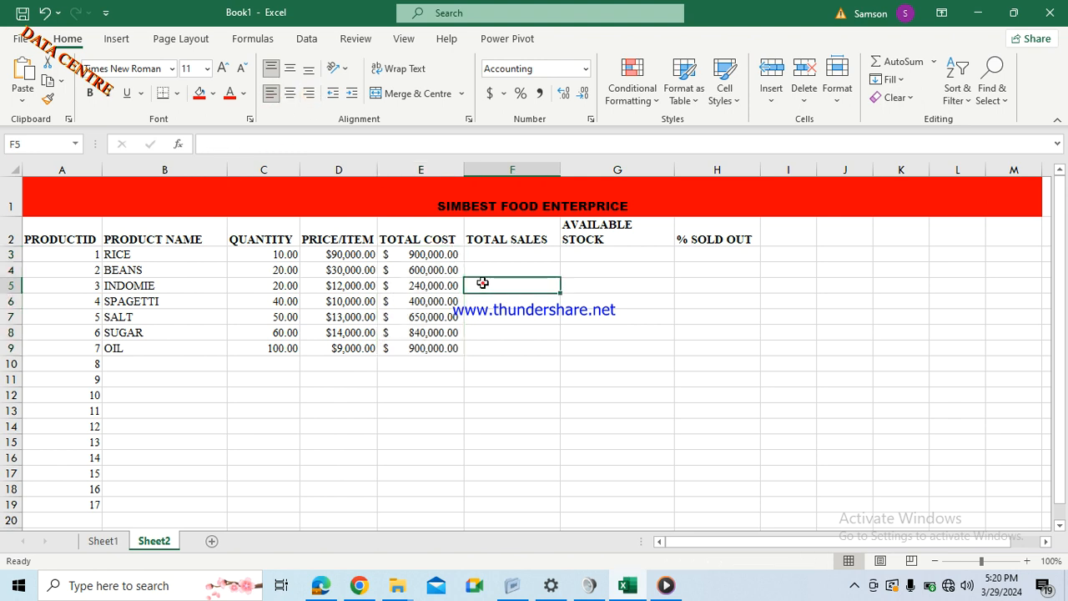
- Enter the total sales 9 for RICE, 12 for BEANS and 15 for INDOMIE in cells F3 to F5
{"action": "left_click", "coordinate": [488, 257]}
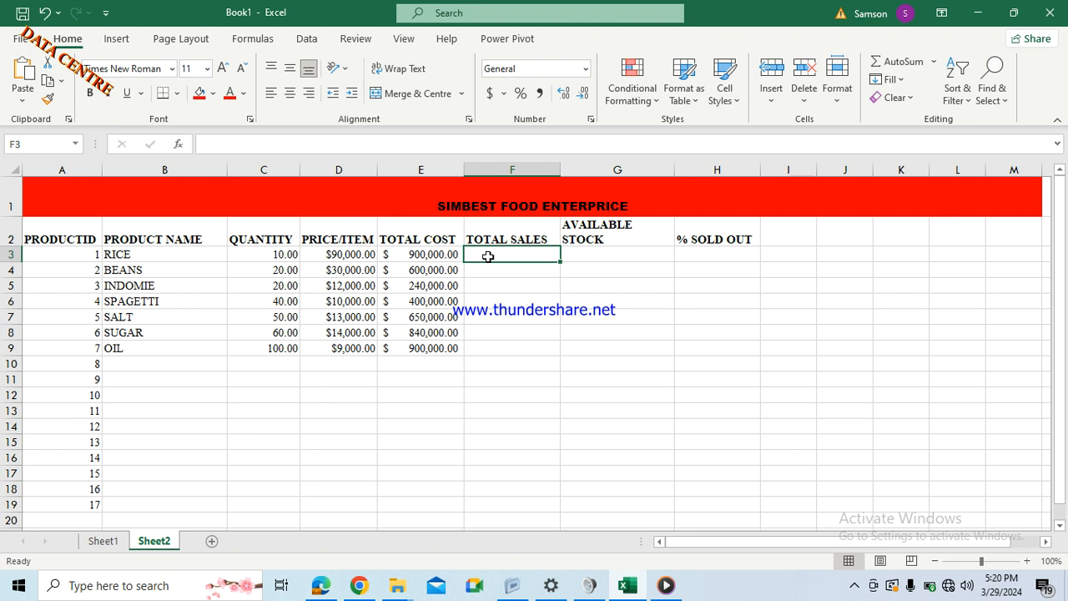
{"action": "type", "text": "11"}
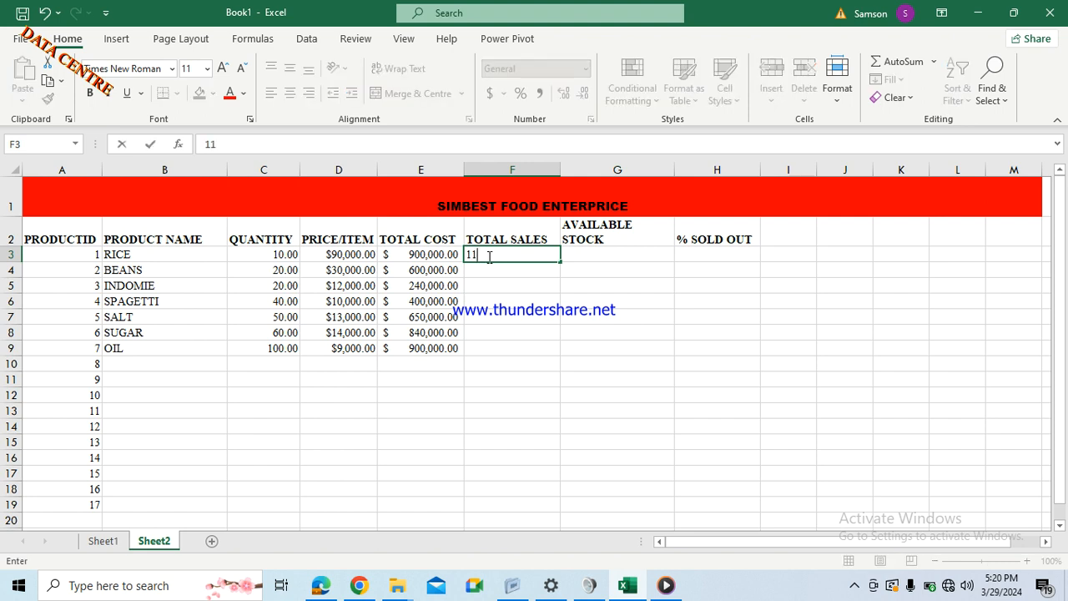
{"action": "key", "text": "BackSpace"}
{"action": "type", "text": "9"}
{"action": "key", "text": "Return"}
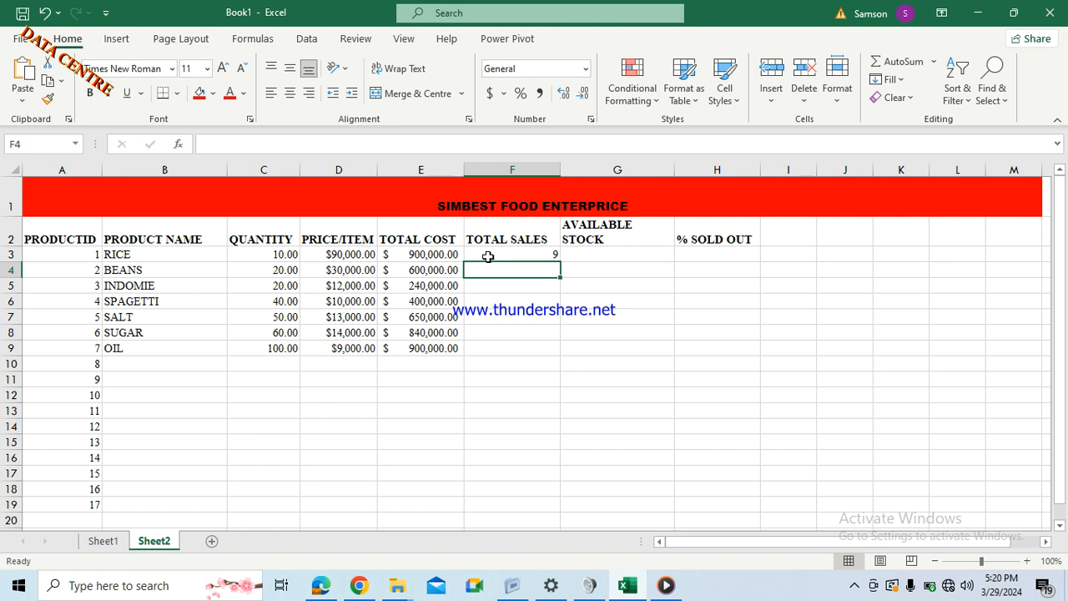
{"action": "type", "text": "12"}
{"action": "key", "text": "Return"}
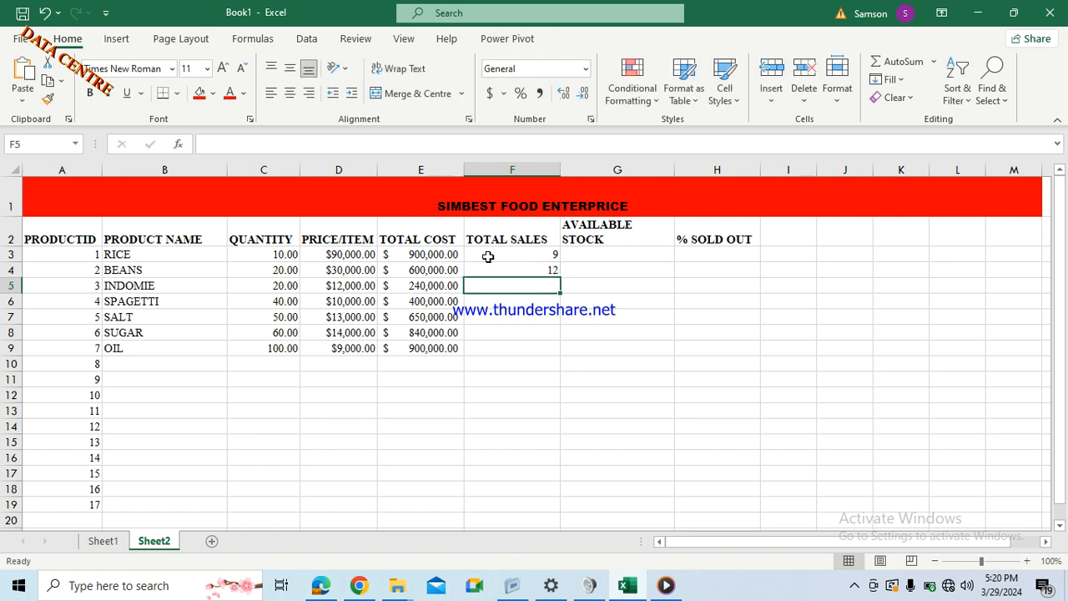
{"action": "type", "text": "15"}
{"action": "key", "text": "Return"}
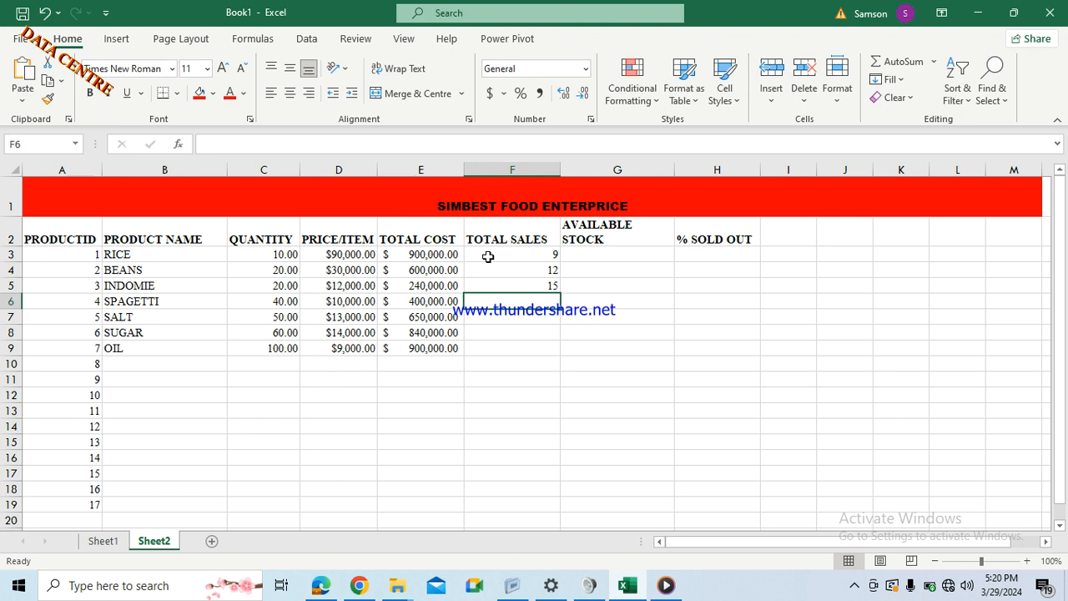
- Enter the total sales 30 for SPAGETTI, 45 for SALT, 55 for SUGAR and 70 for OIL in cells F6 to F9
{"action": "type", "text": "30"}
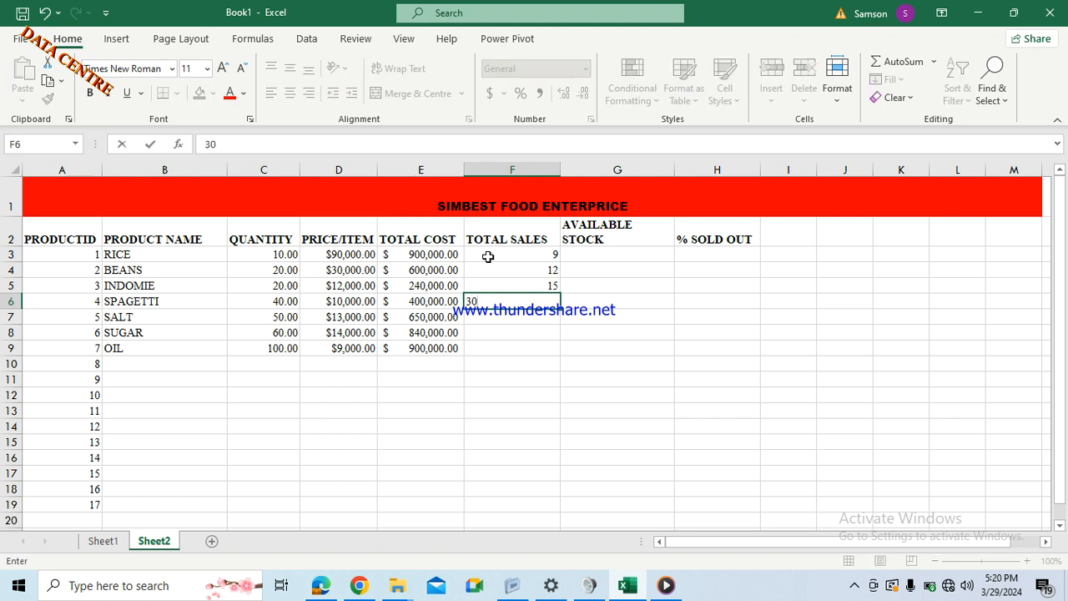
{"action": "key", "text": "Return"}
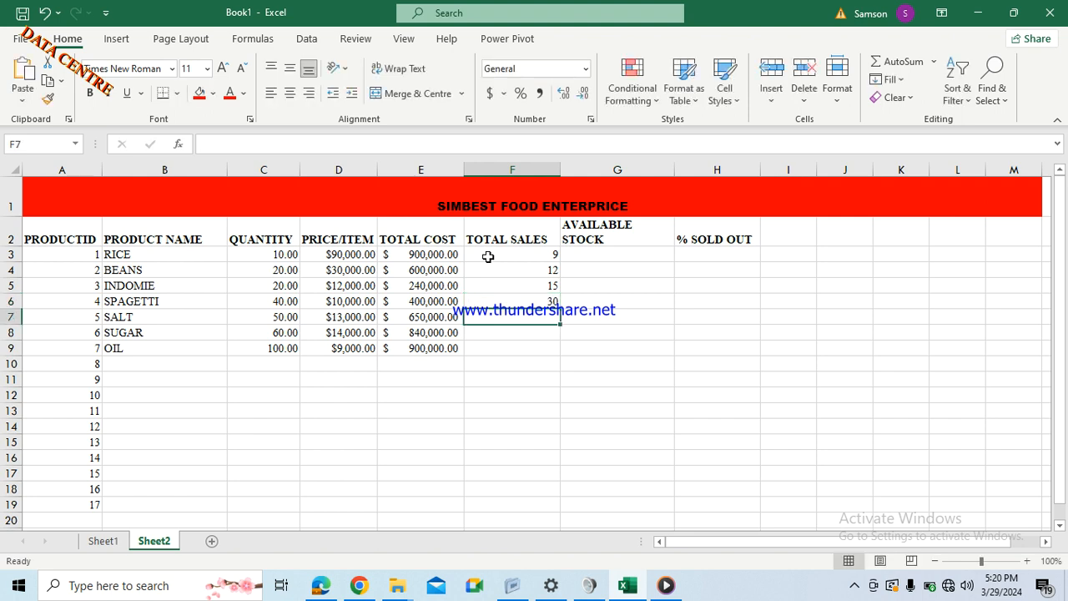
{"action": "type", "text": "45"}
{"action": "key", "text": "Return"}
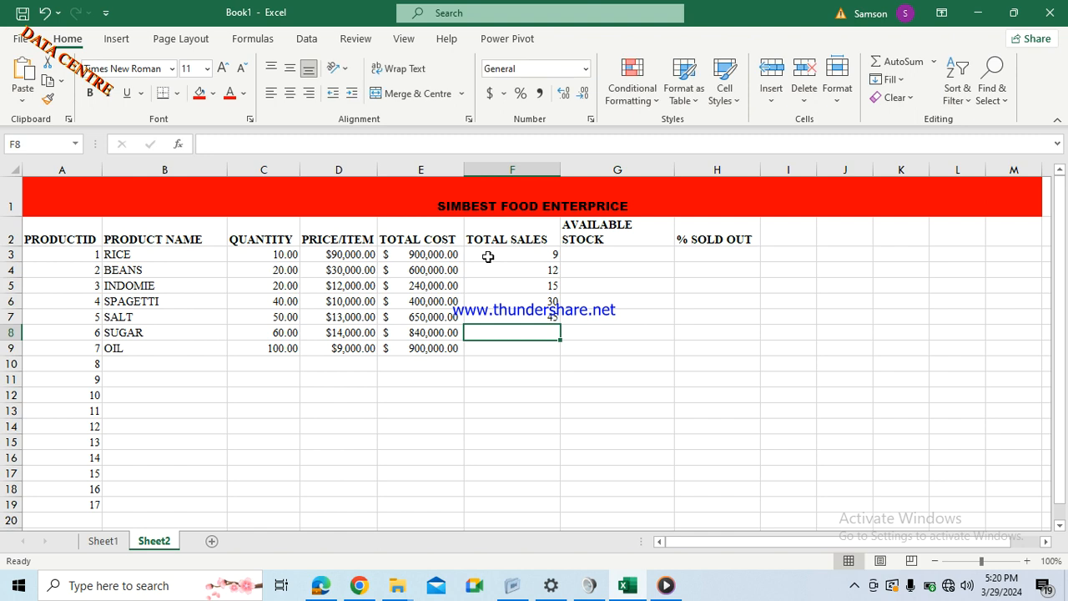
{"action": "type", "text": "55"}
{"action": "key", "text": "Return"}
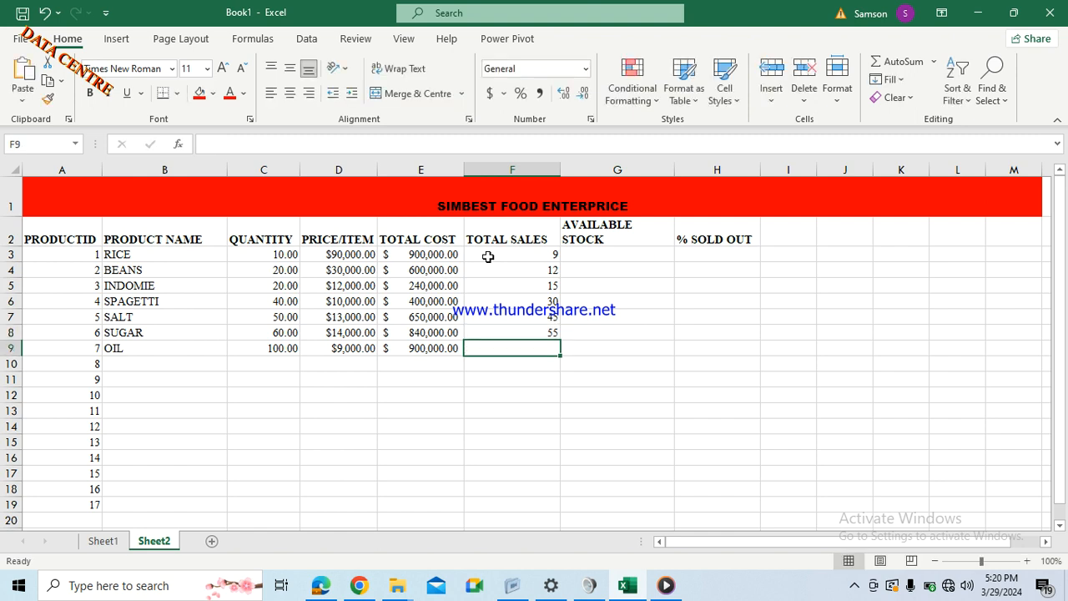
{"action": "type", "text": "70"}
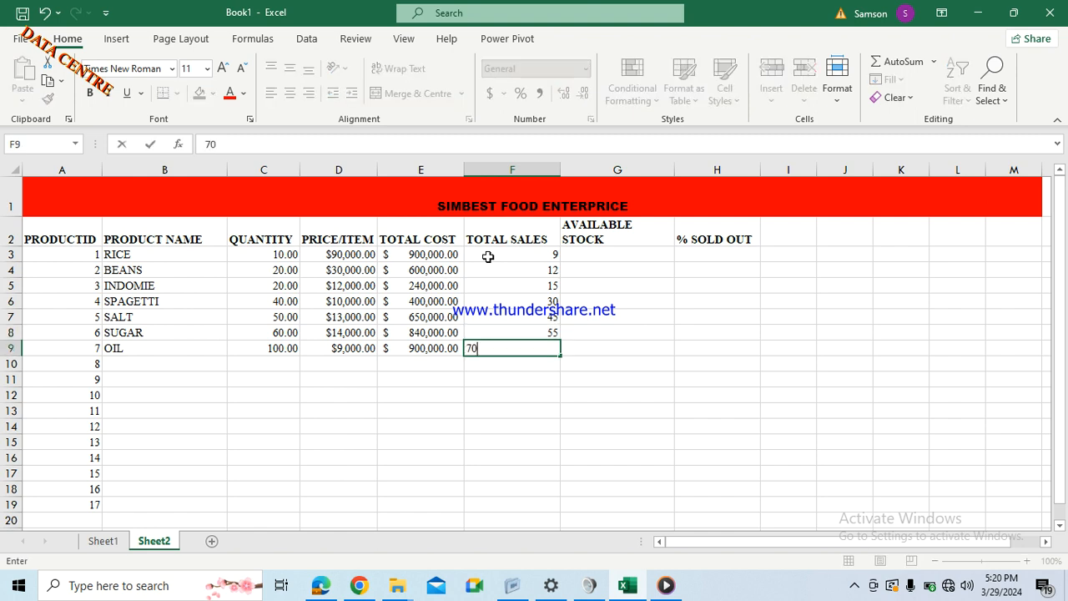
{"action": "key", "text": "Return"}
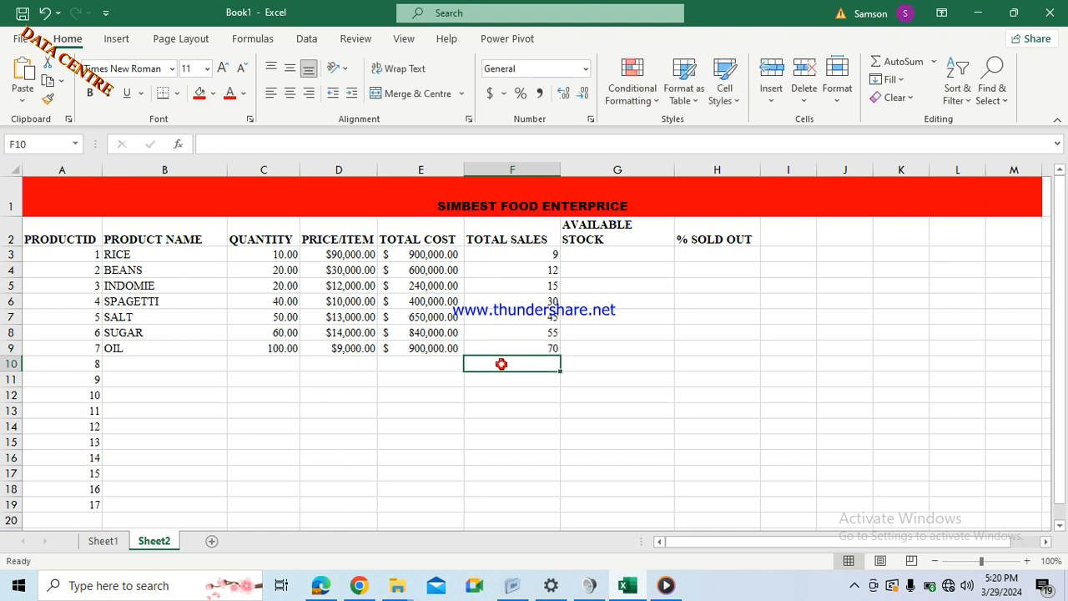
- Reduce the quantities in cells C3 to C9 to whole numbers without decimal places
{"action": "left_click", "coordinate": [274, 256]}
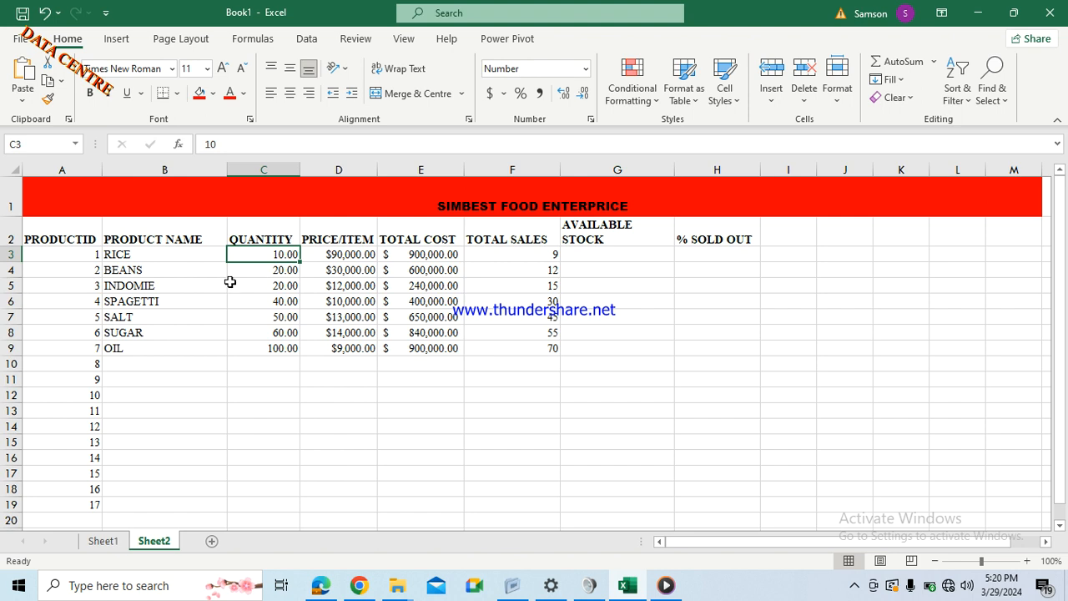
{"action": "left_click", "coordinate": [336, 415]}
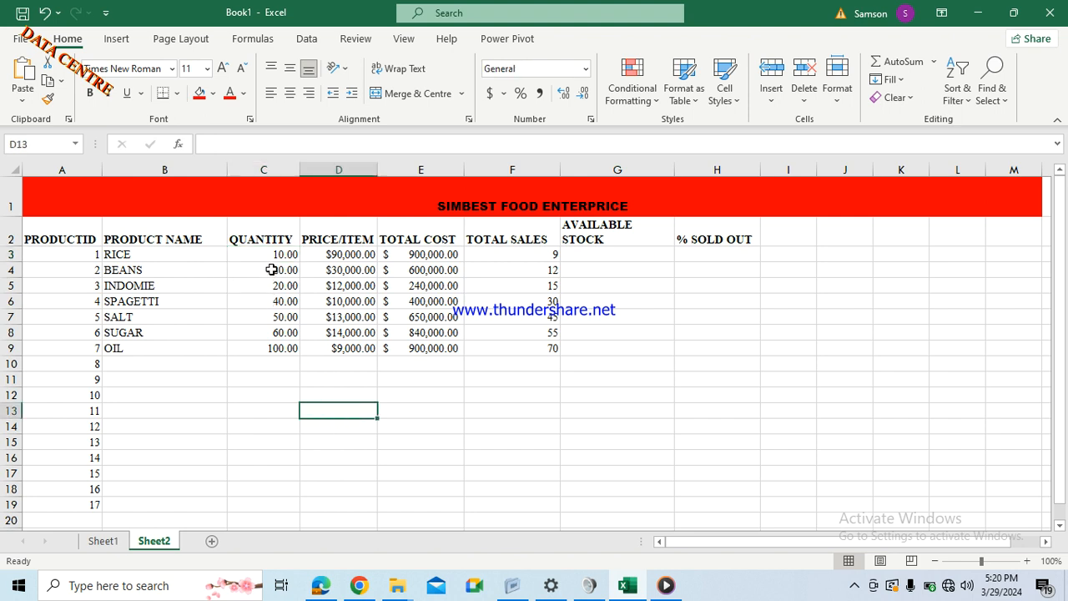
{"action": "left_click_drag", "start_coordinate": [279, 254], "coordinate": [284, 348]}
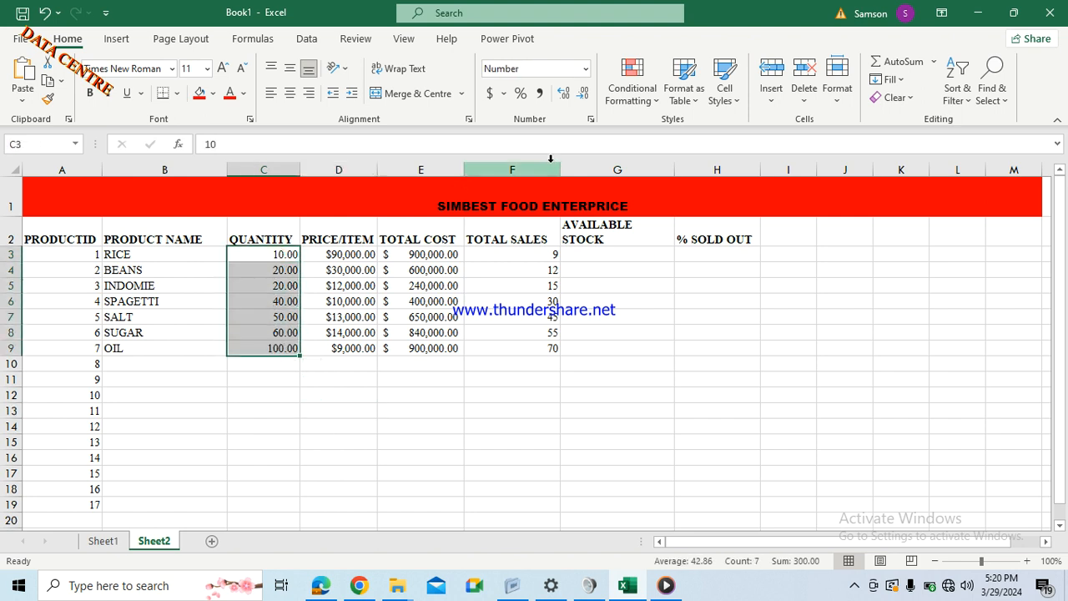
{"action": "left_click", "coordinate": [586, 97]}
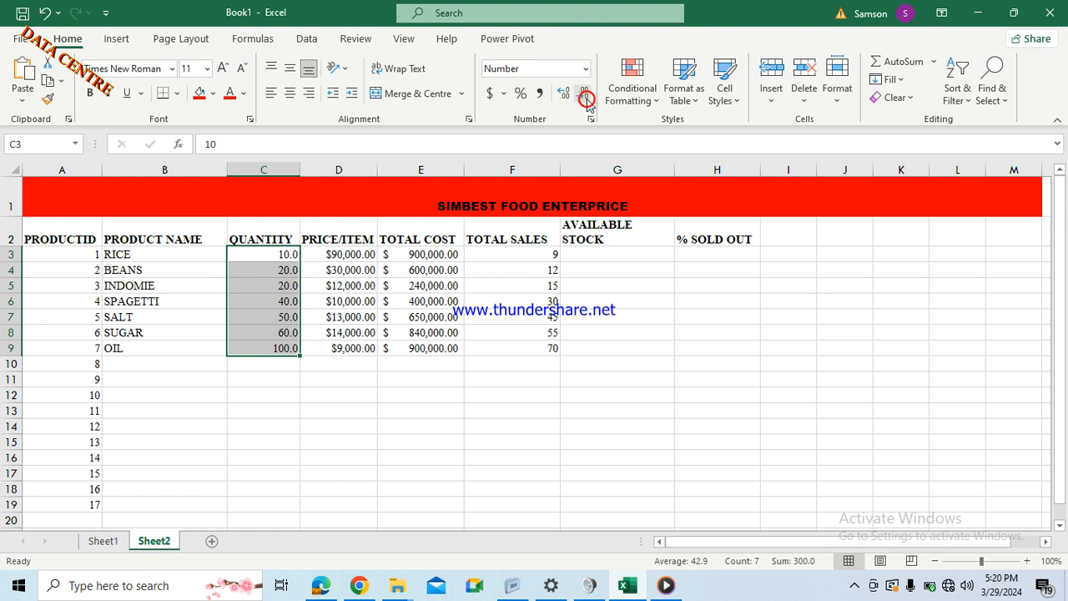
{"action": "left_click", "coordinate": [586, 97]}
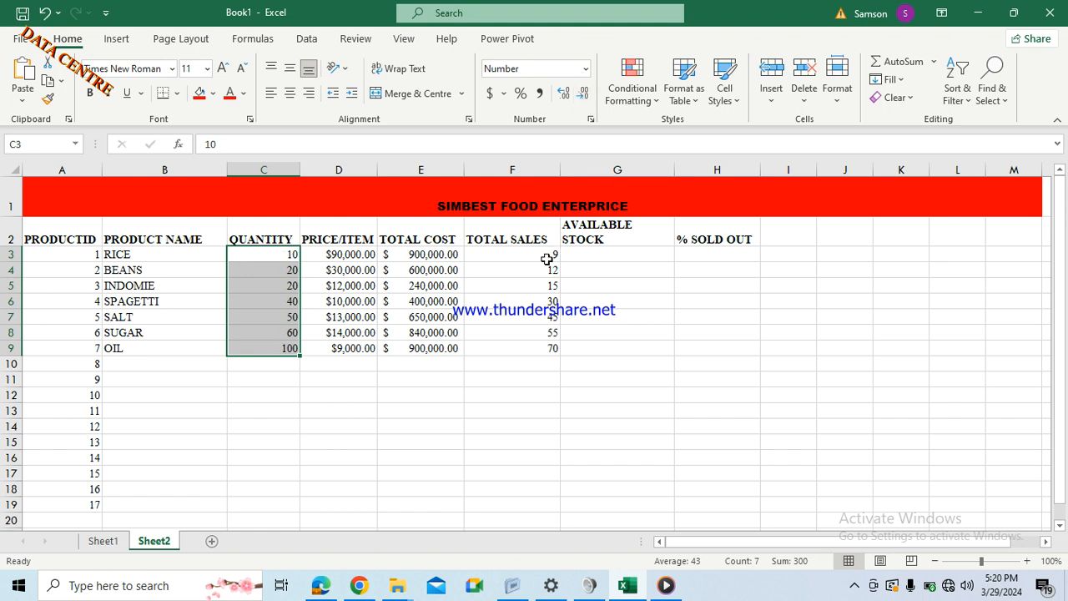
- Start an IMSUB formula in the AVAILABLE STOCK cell G3 and clear its prefilled first argument
{"action": "left_click", "coordinate": [587, 257]}
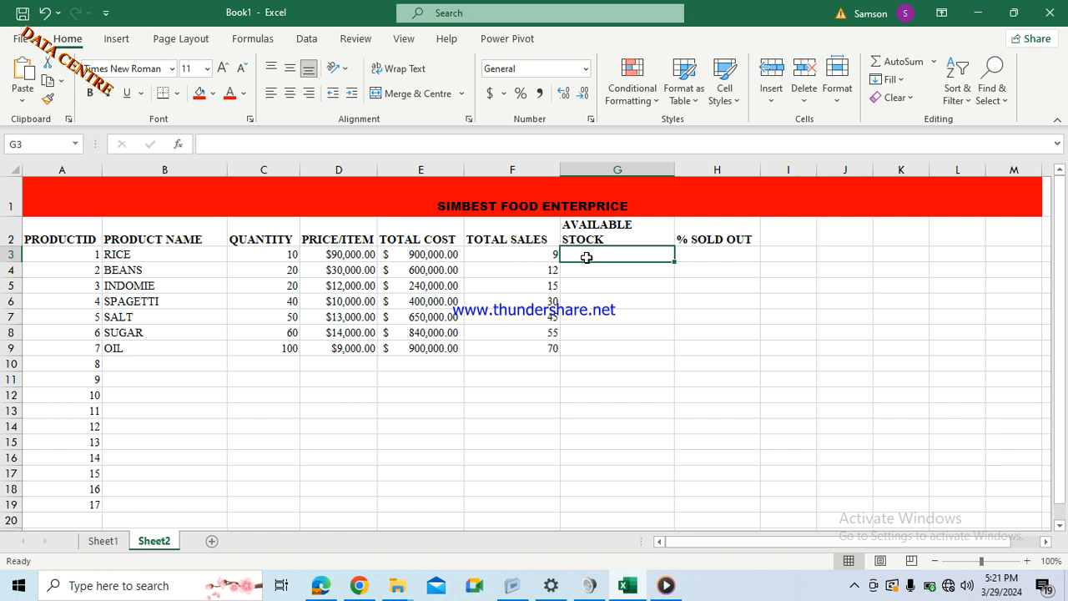
{"action": "type", "text": "="}
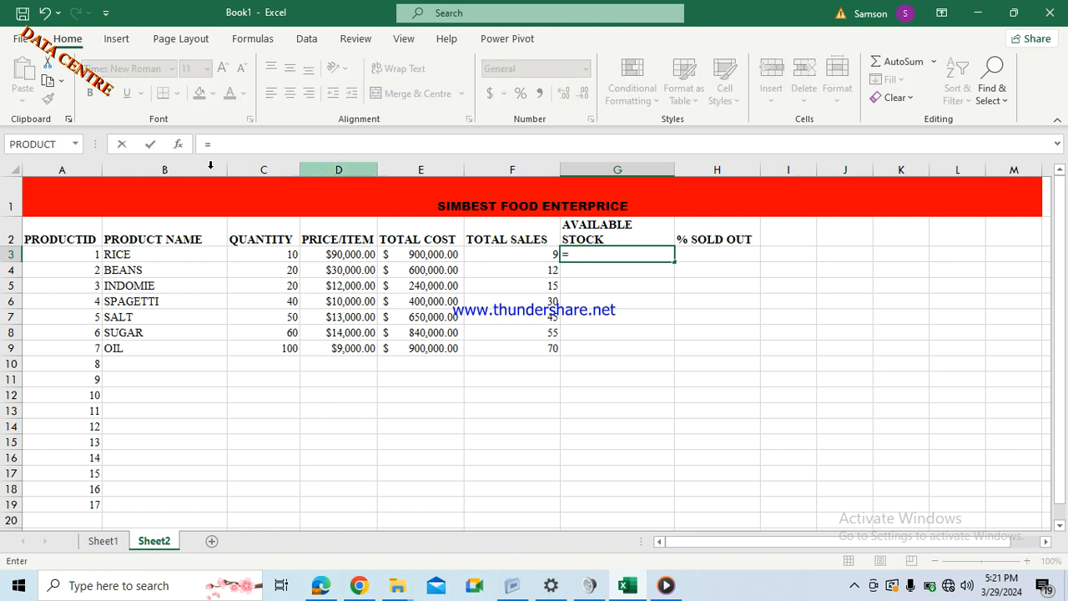
{"action": "left_click", "coordinate": [76, 144]}
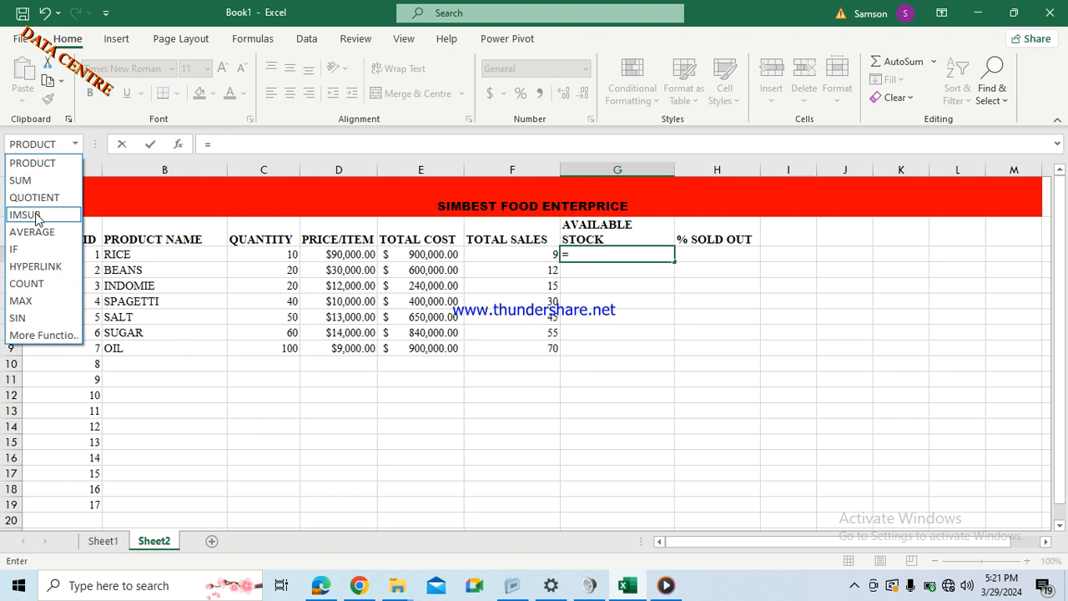
{"action": "left_click", "coordinate": [37, 217]}
{"action": "left_click", "coordinate": [34, 213]}
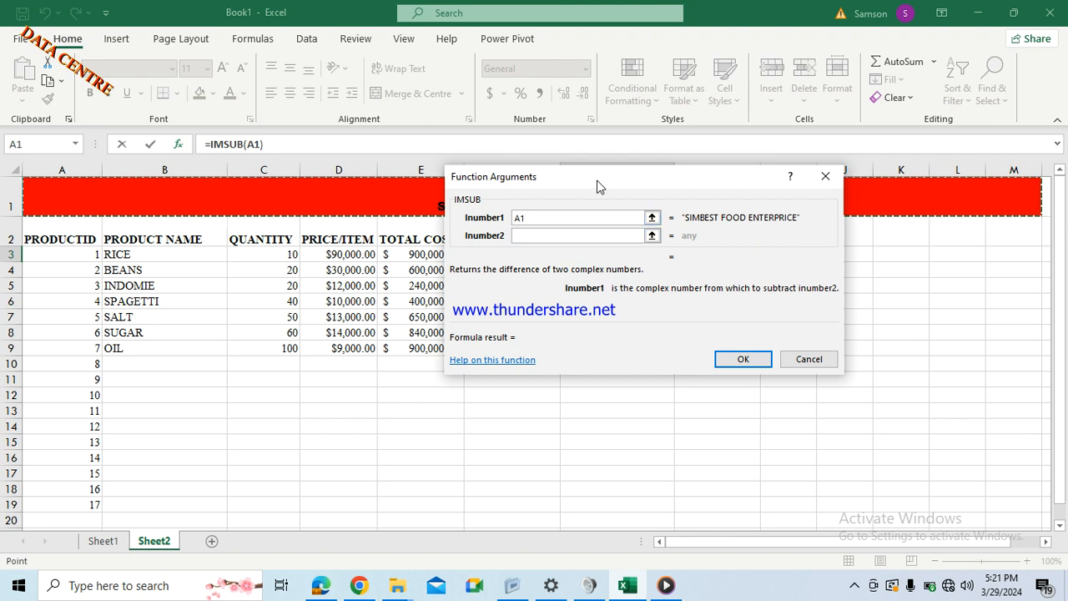
{"action": "key", "text": "BackSpace"}
{"action": "key", "text": "BackSpace"}
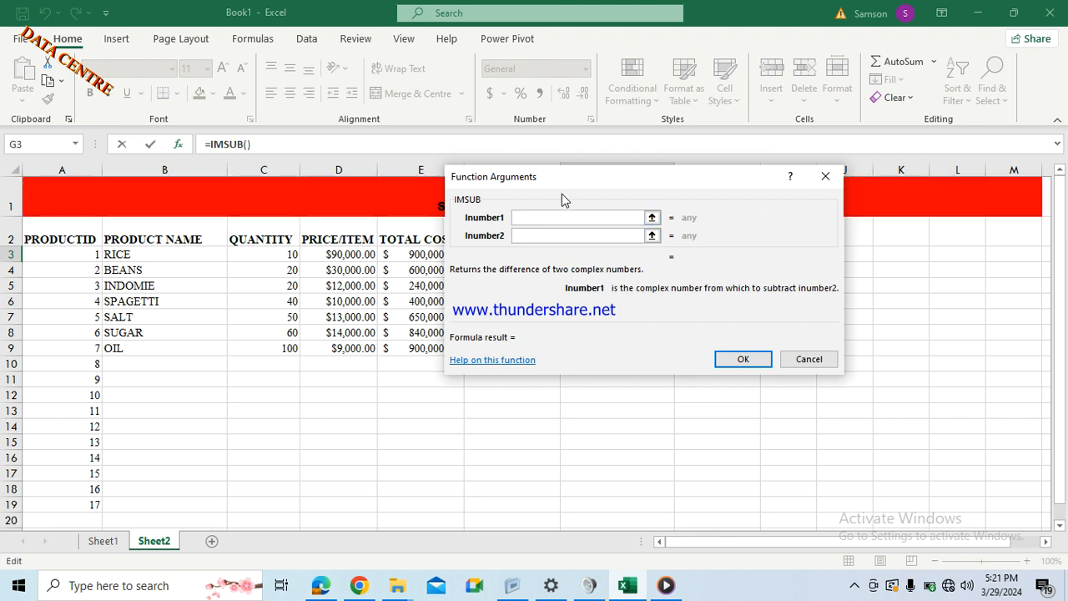
- Set the IMSUB arguments to C3 and F3 and complete the formula in G3
{"action": "left_click_drag", "start_coordinate": [601, 179], "coordinate": [670, 317]}
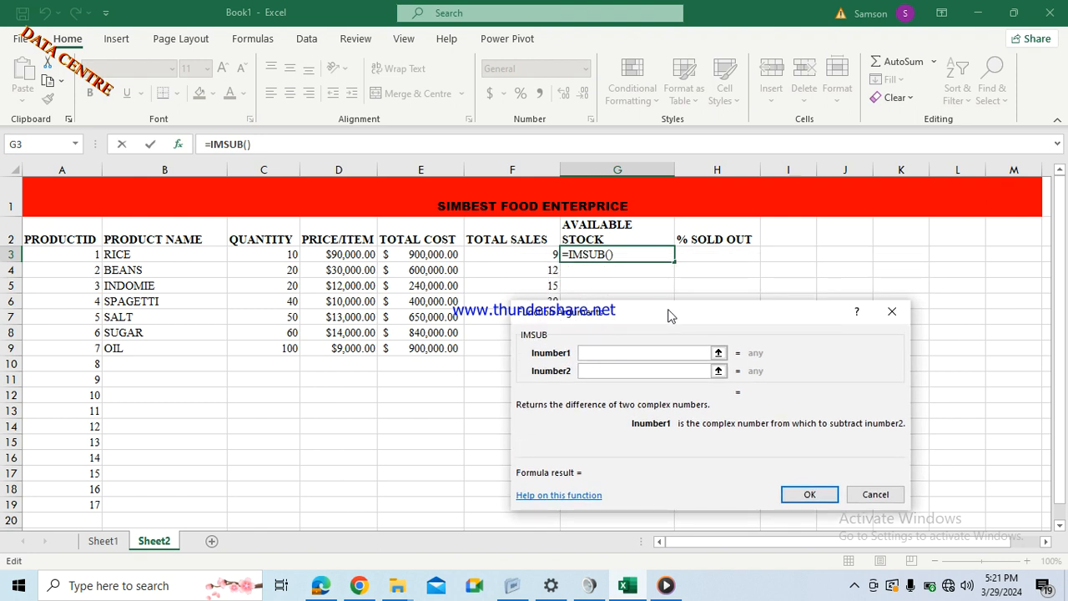
{"action": "left_click", "coordinate": [292, 254]}
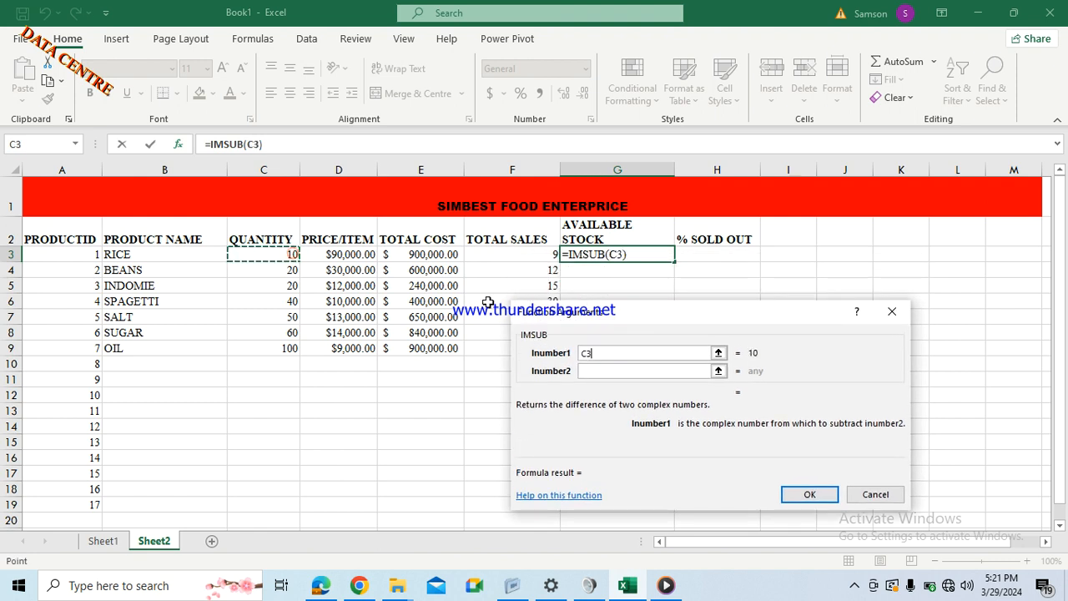
{"action": "left_click", "coordinate": [587, 372]}
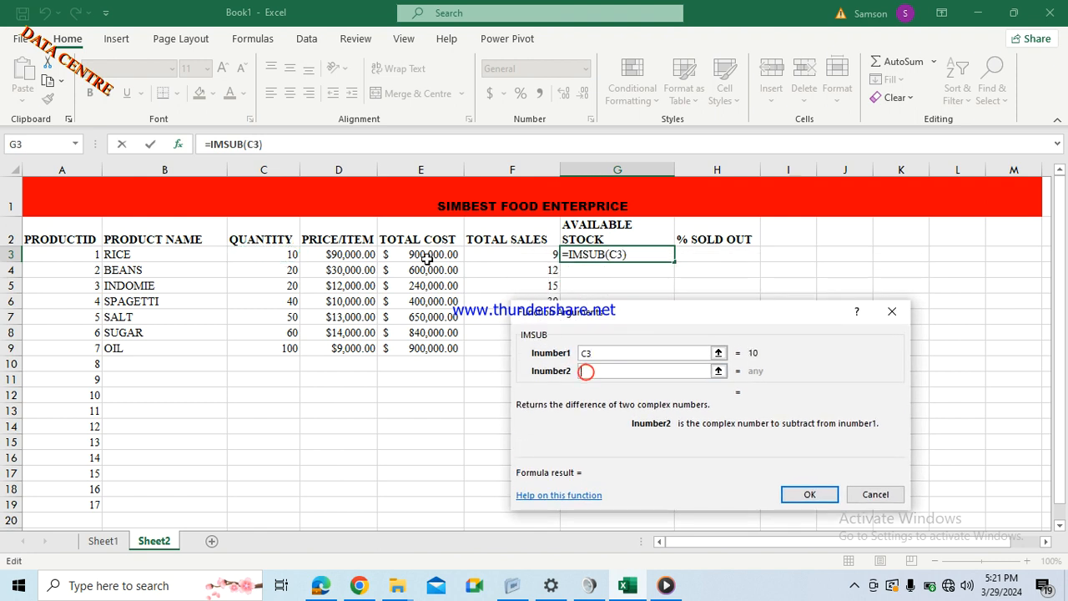
{"action": "left_click", "coordinate": [529, 254]}
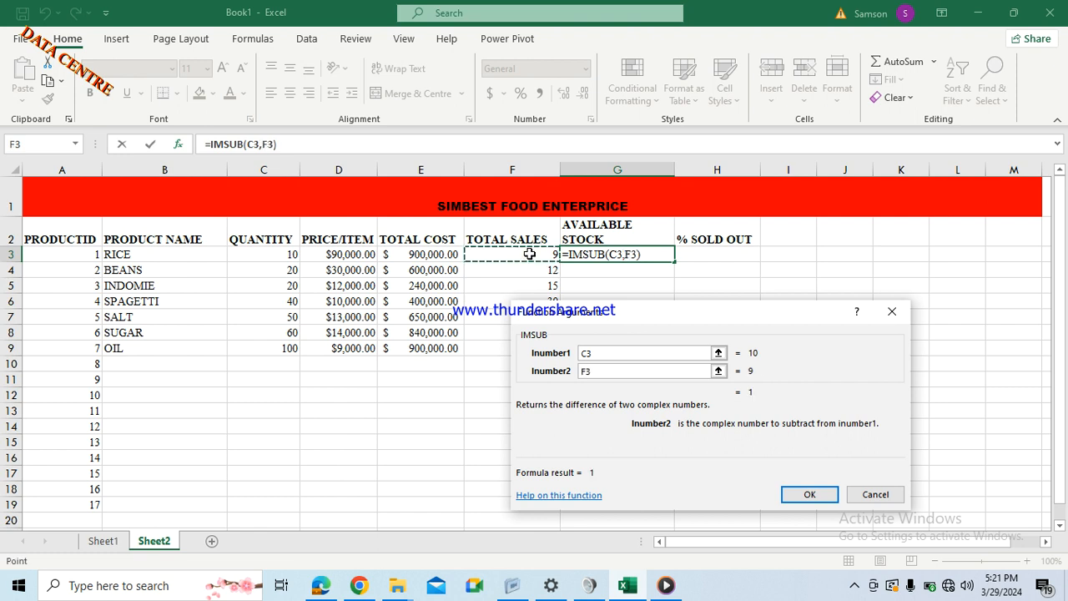
{"action": "key", "text": "Return"}
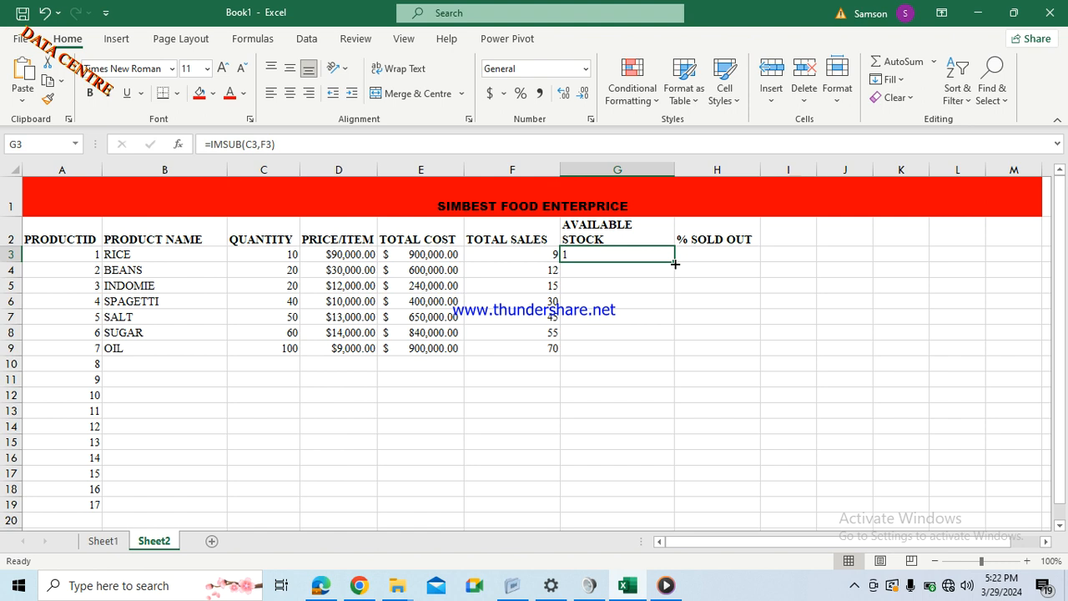
- Fill the available stock formula from G3 down to G9 and select the first % SOLD OUT cell, H3
{"action": "left_click_drag", "start_coordinate": [674, 264], "coordinate": [668, 353]}
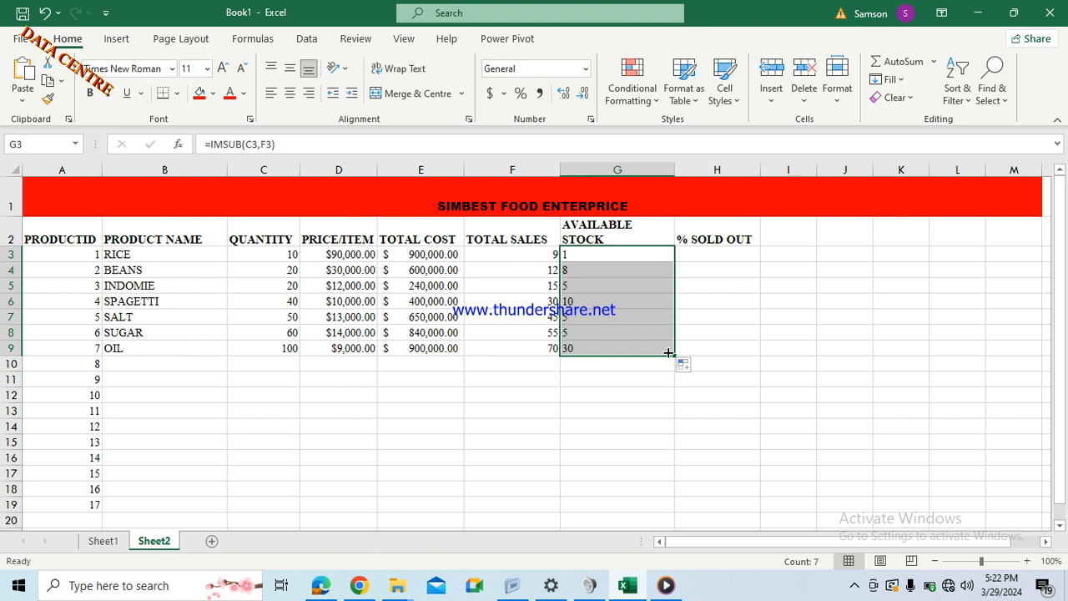
{"action": "left_click", "coordinate": [699, 255]}
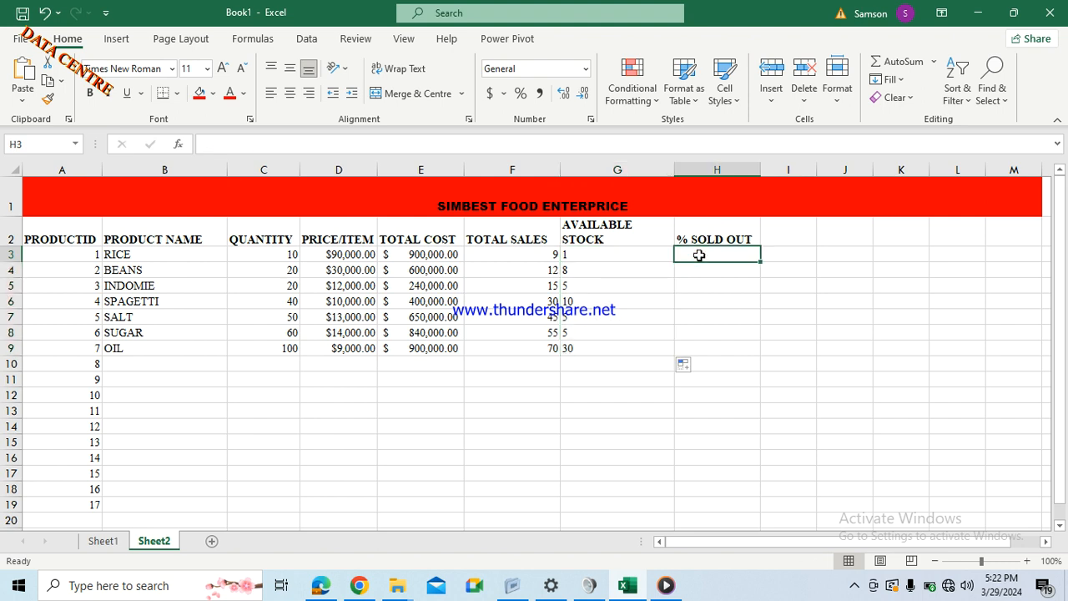